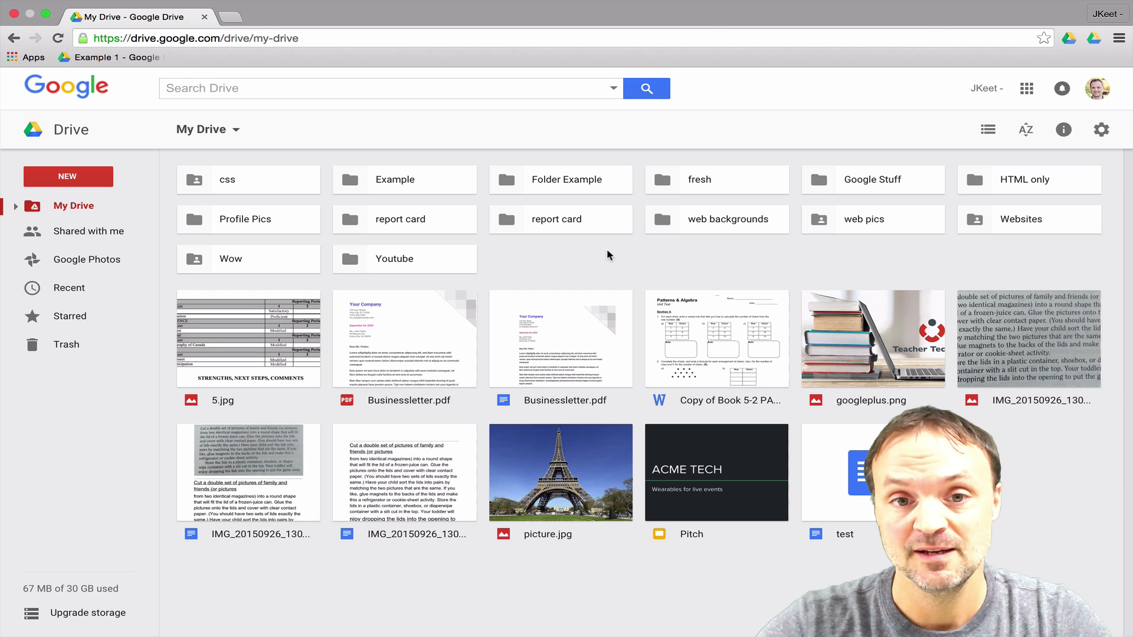
Search Drive for 'bus' and preview the first Businessletter.pdf match
left_click(412, 92)
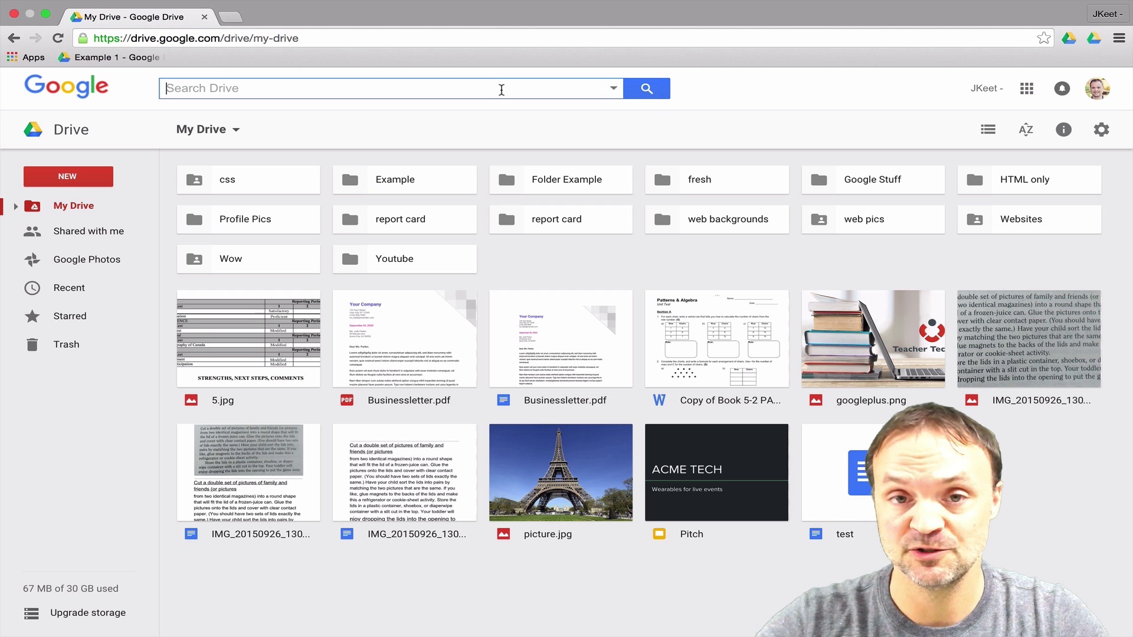
type("bus")
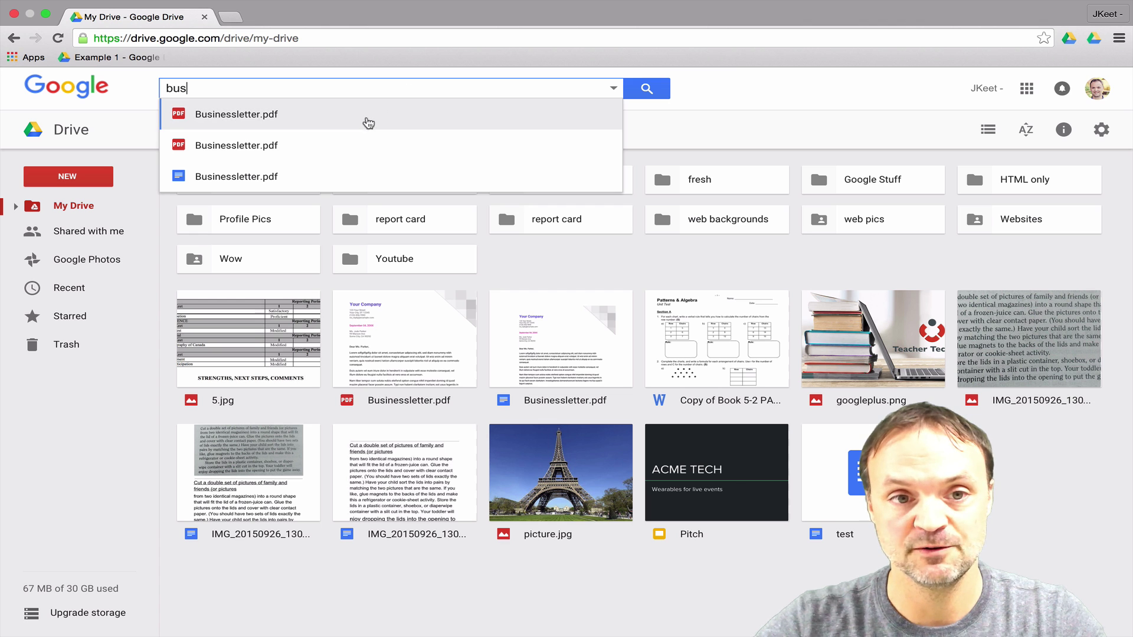
left_click(331, 115)
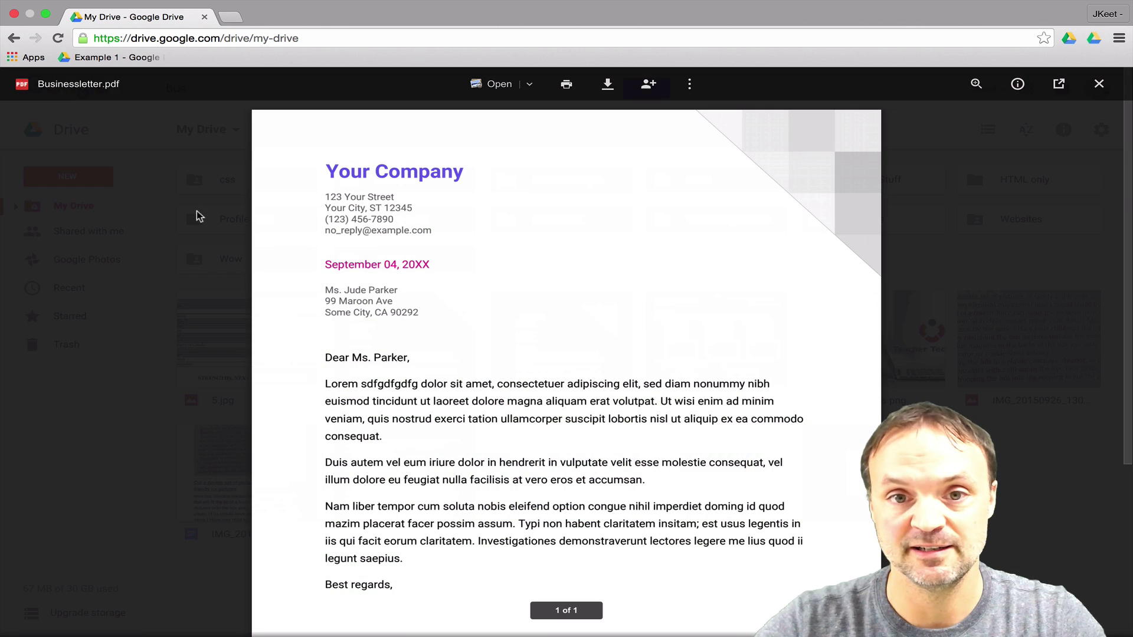
Close the preview, clear the search term and run a search limited to Documents
left_click(191, 229)
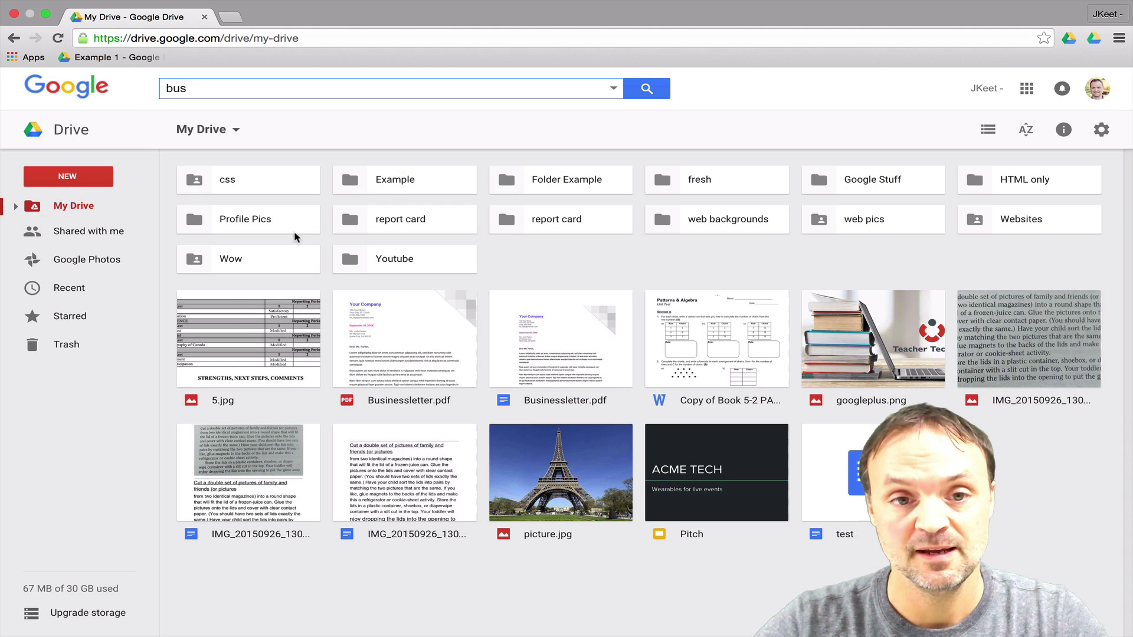
key("BackSpace")
key("BackSpace")
key("BackSpace")
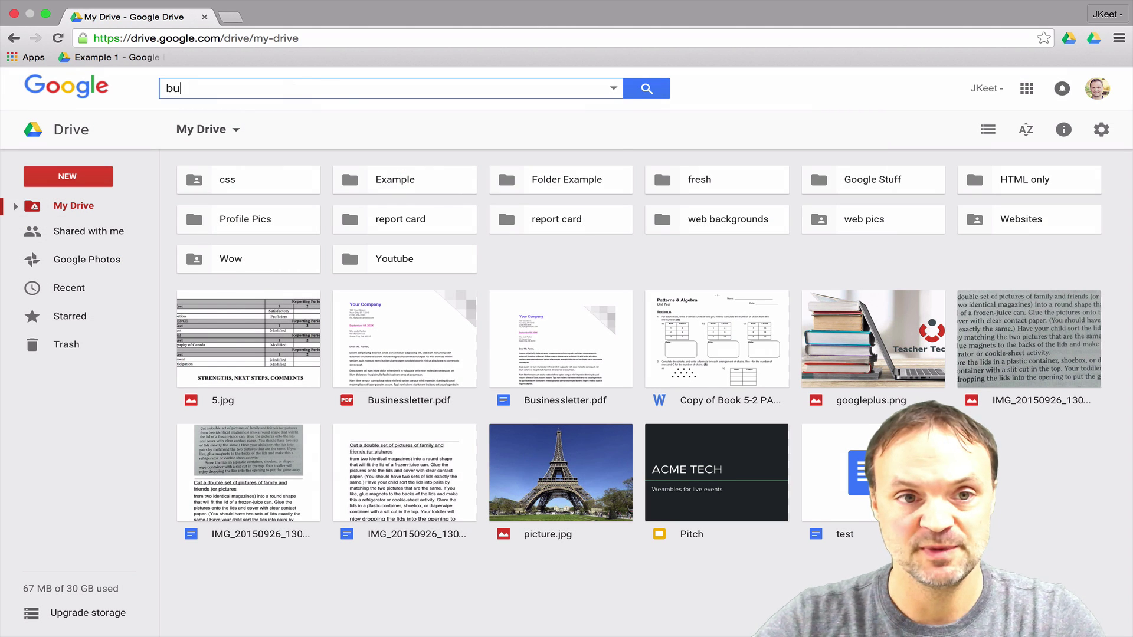
left_click(614, 90)
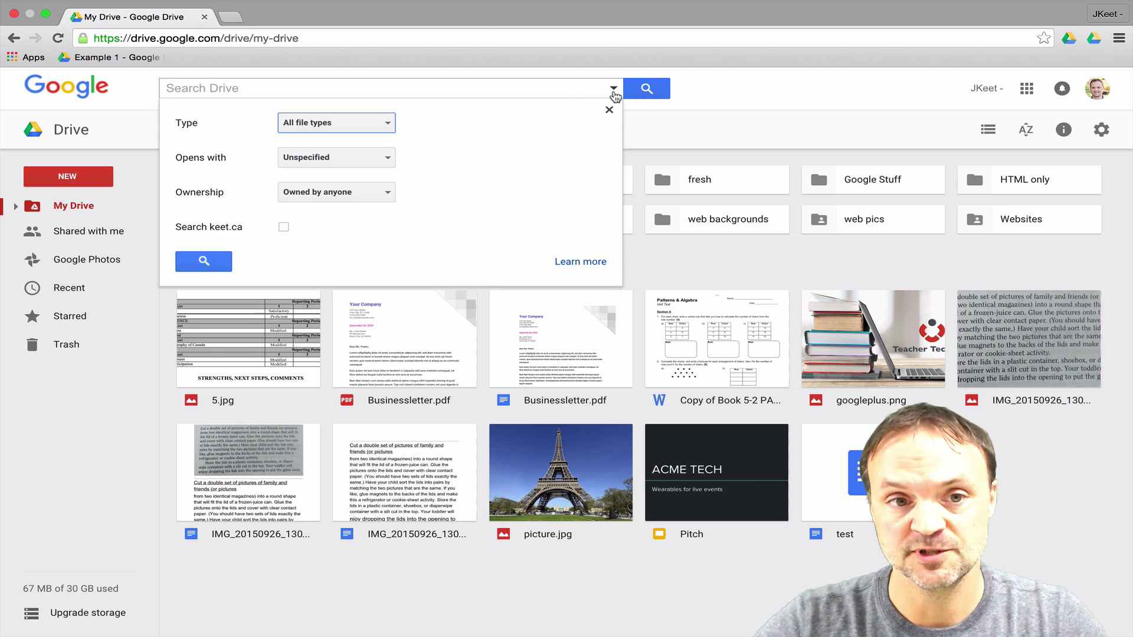
left_click(364, 119)
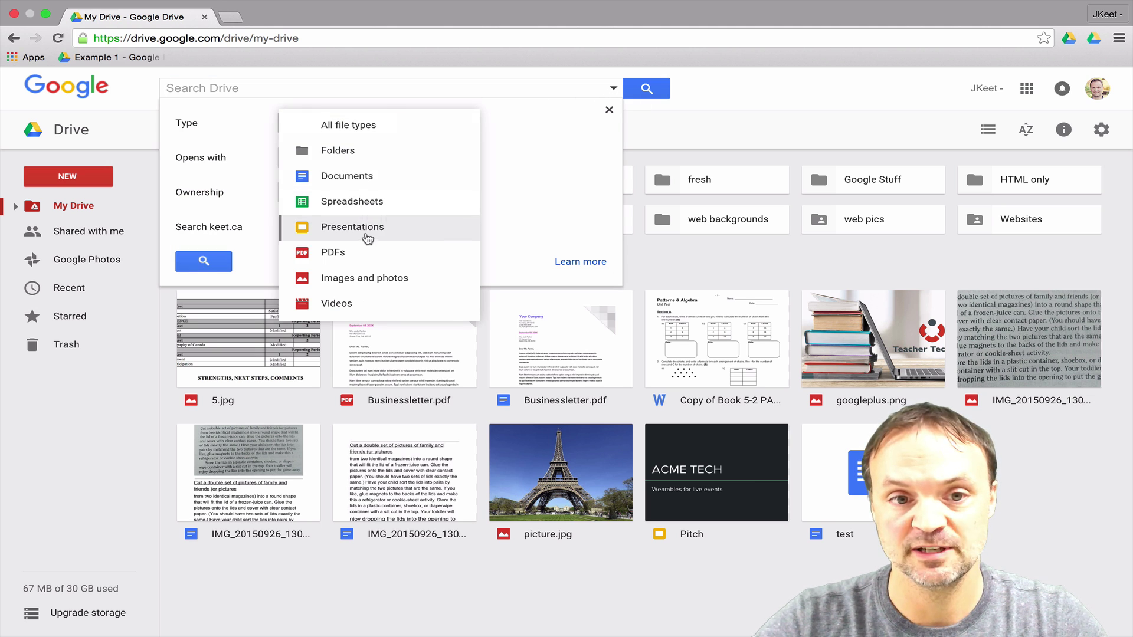
left_click(385, 179)
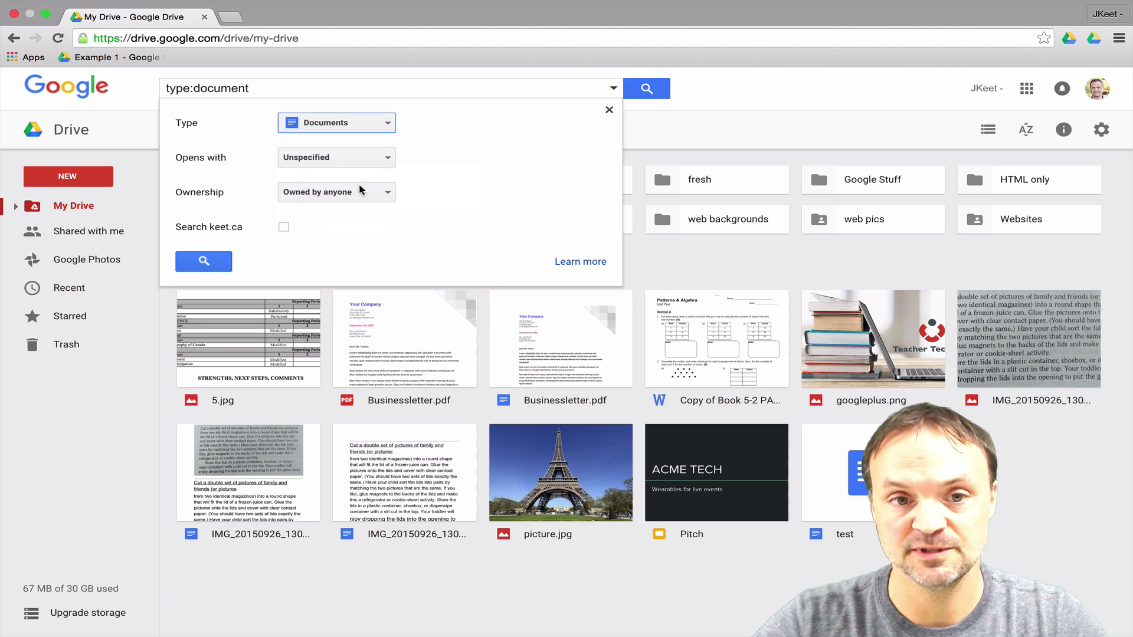
left_click(215, 261)
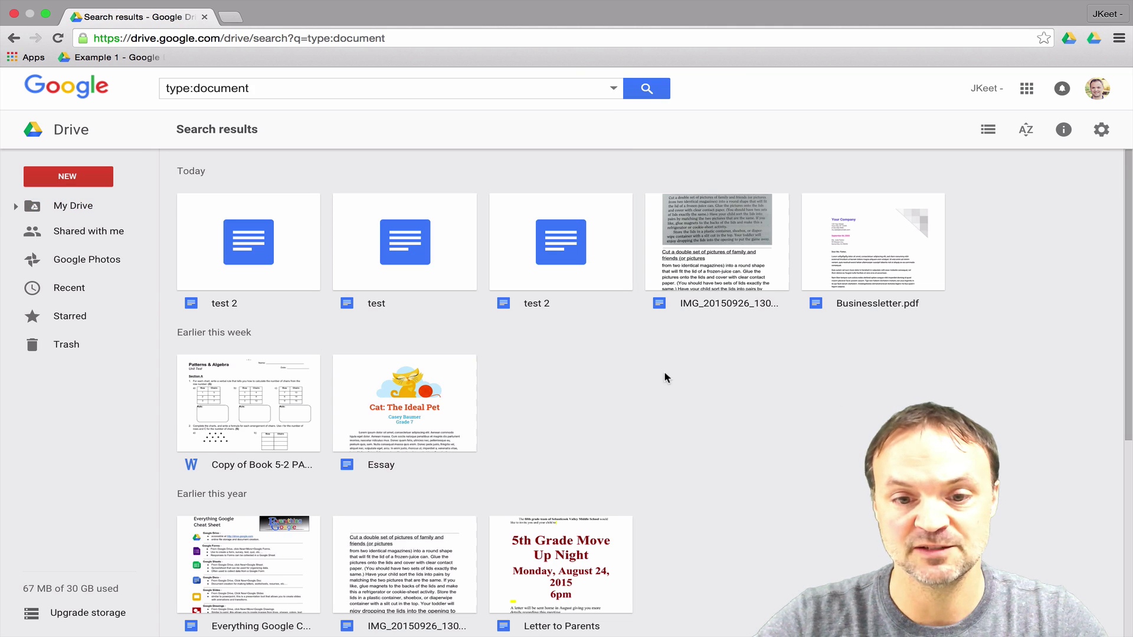
scroll(664, 371, "down", 2)
scroll(664, 371, "up", 2)
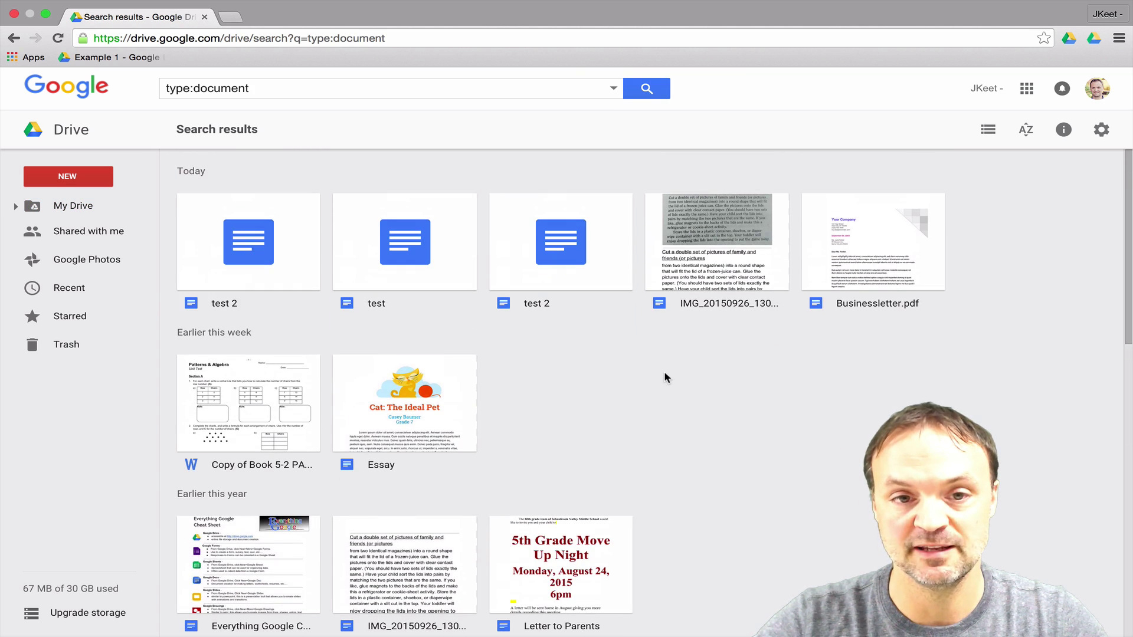
Reset the search filters to All file types, Unspecified app and Owned by anyone
left_click(614, 91)
left_click(360, 124)
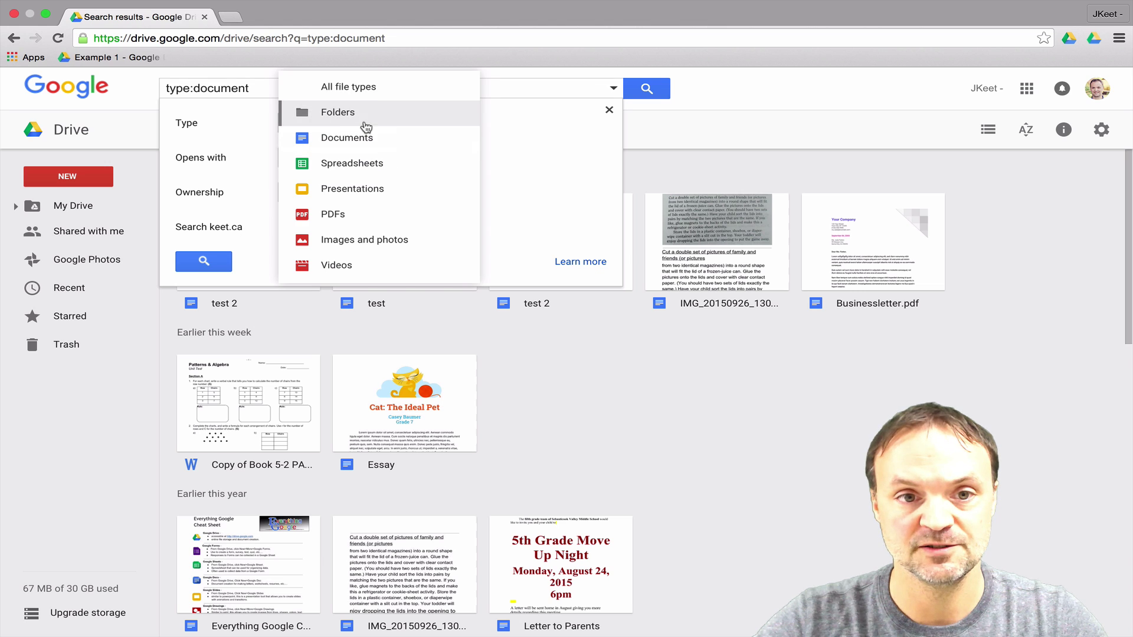
left_click(363, 87)
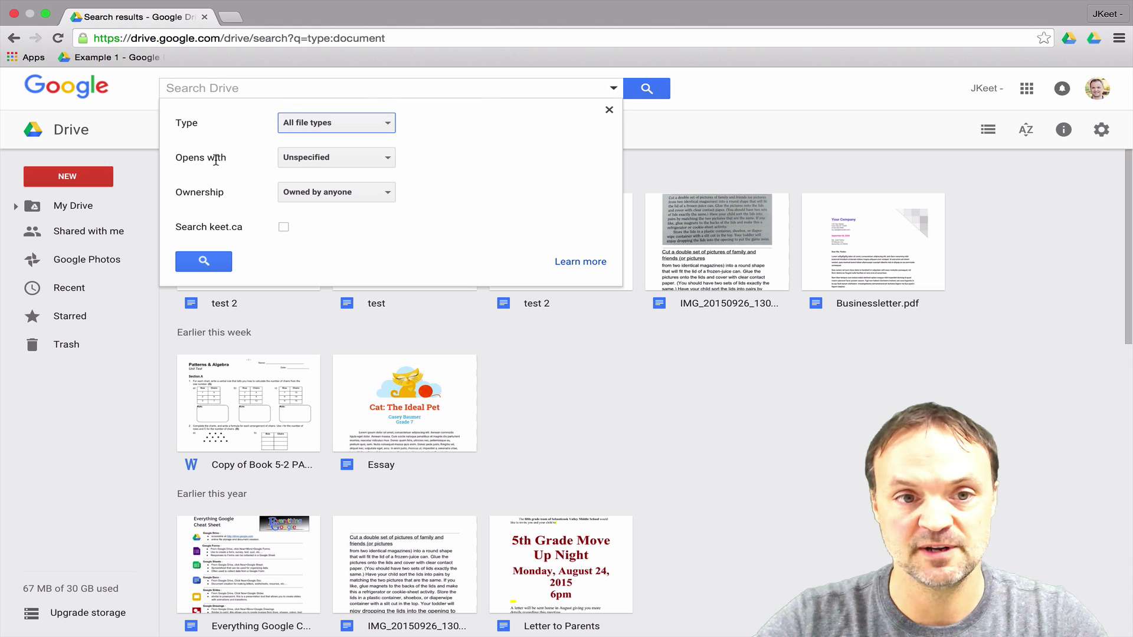
left_click(297, 160)
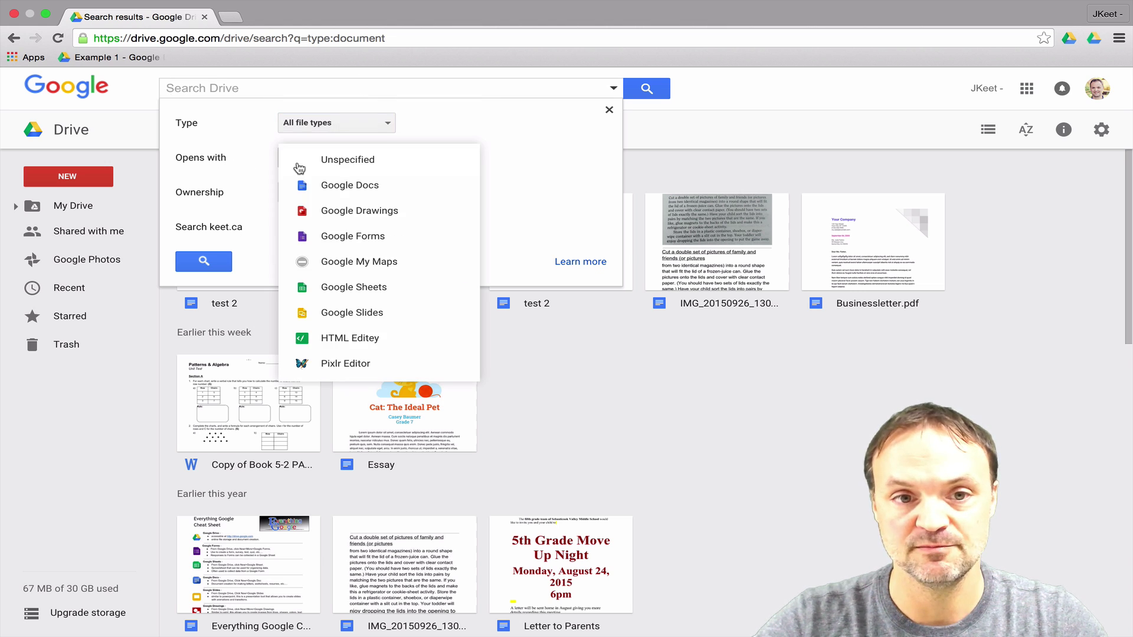
left_click(301, 163)
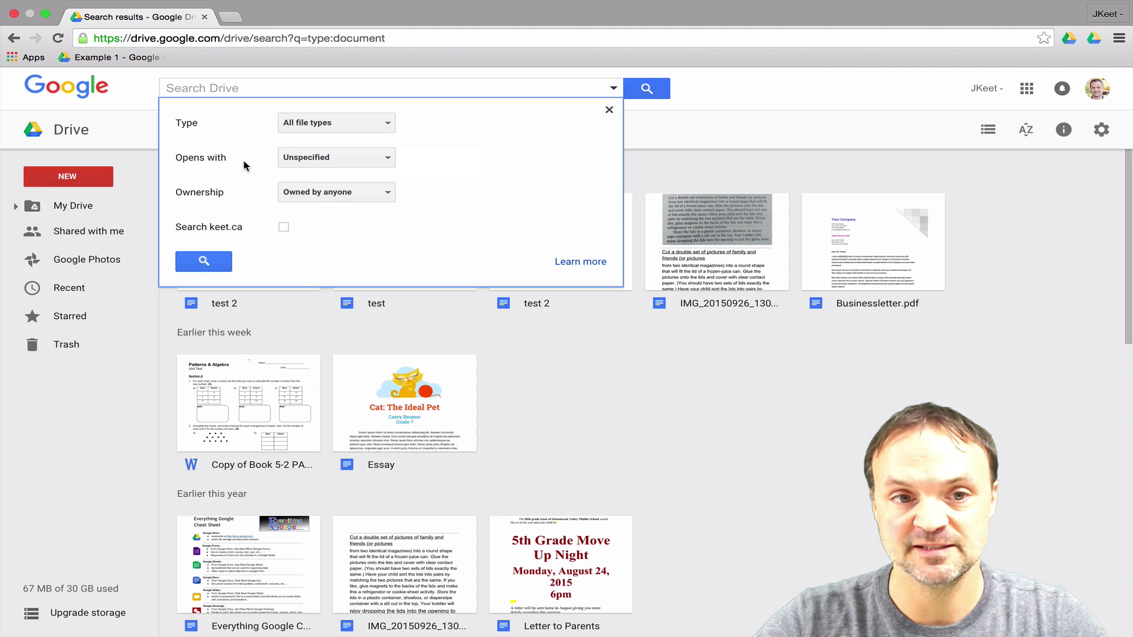
left_click(319, 198)
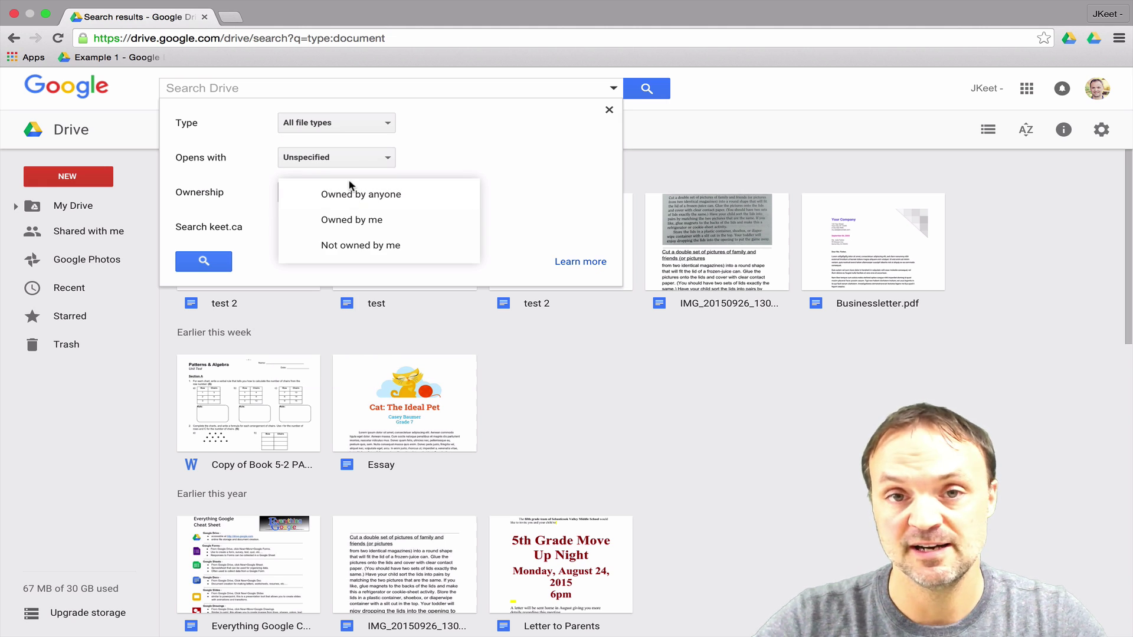
left_click(458, 159)
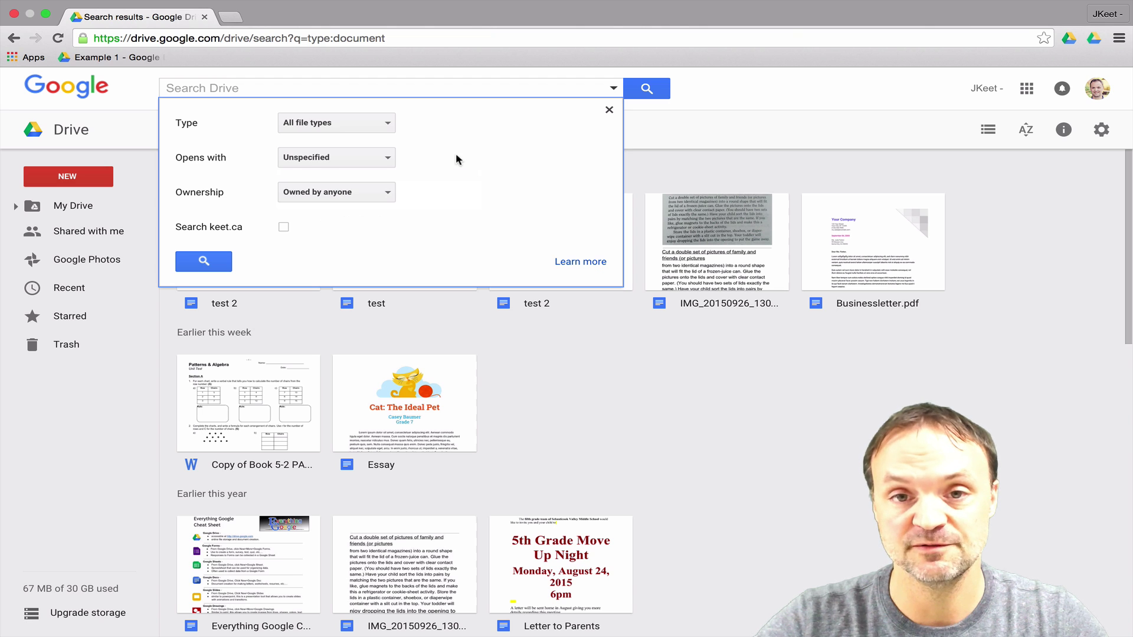
Back in My Drive, search for 'eiffel tower' and select the picture.jpg result
left_click(609, 112)
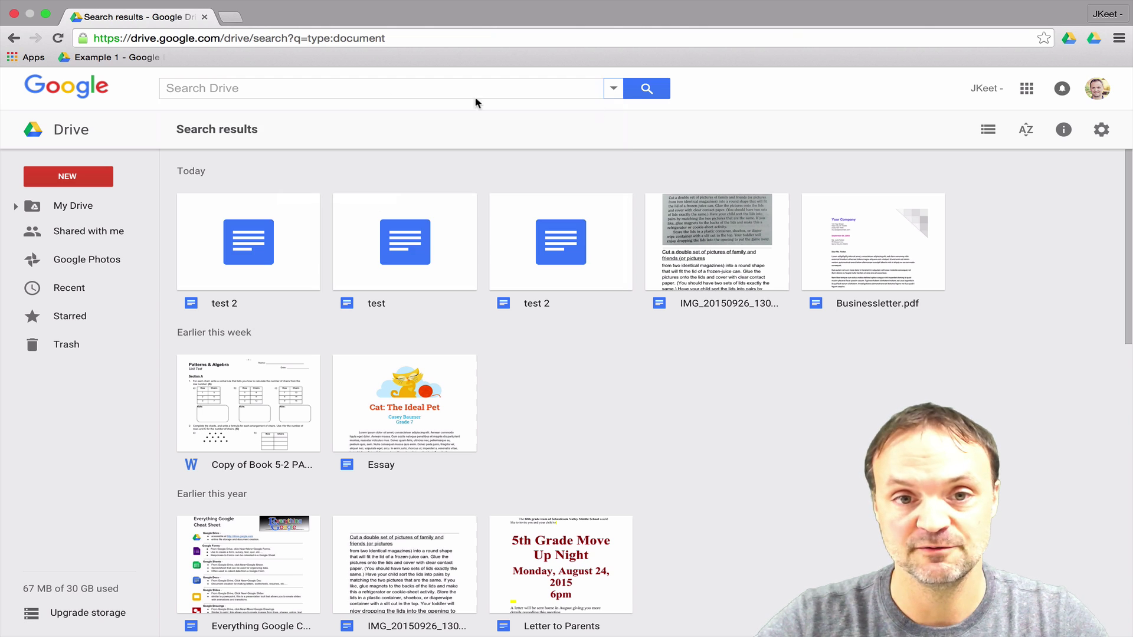
left_click(94, 203)
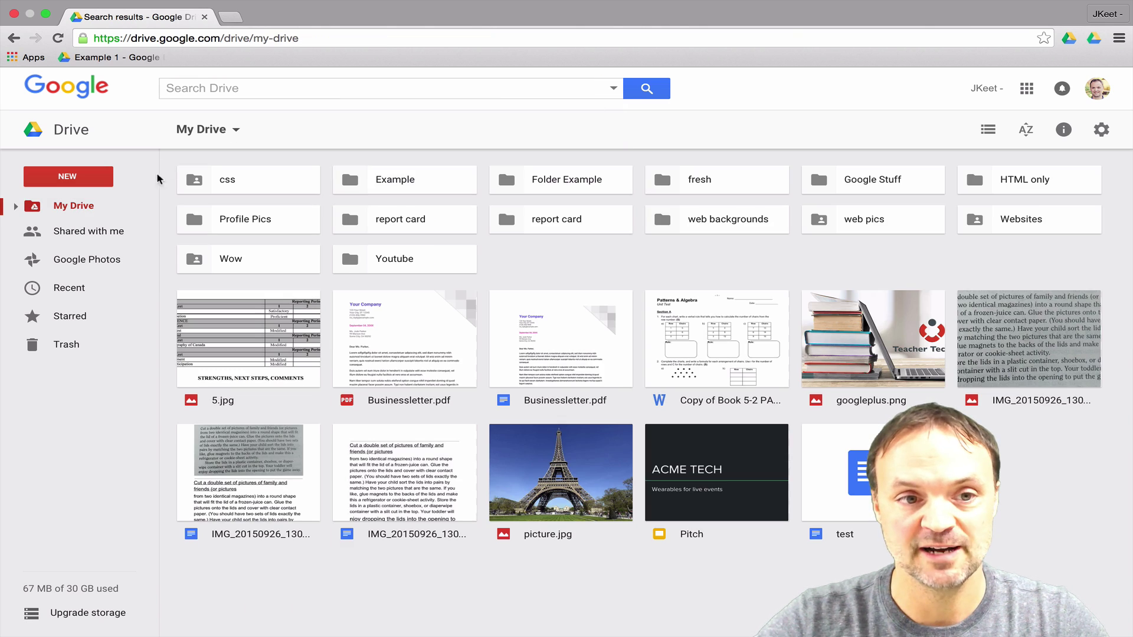
left_click(308, 91)
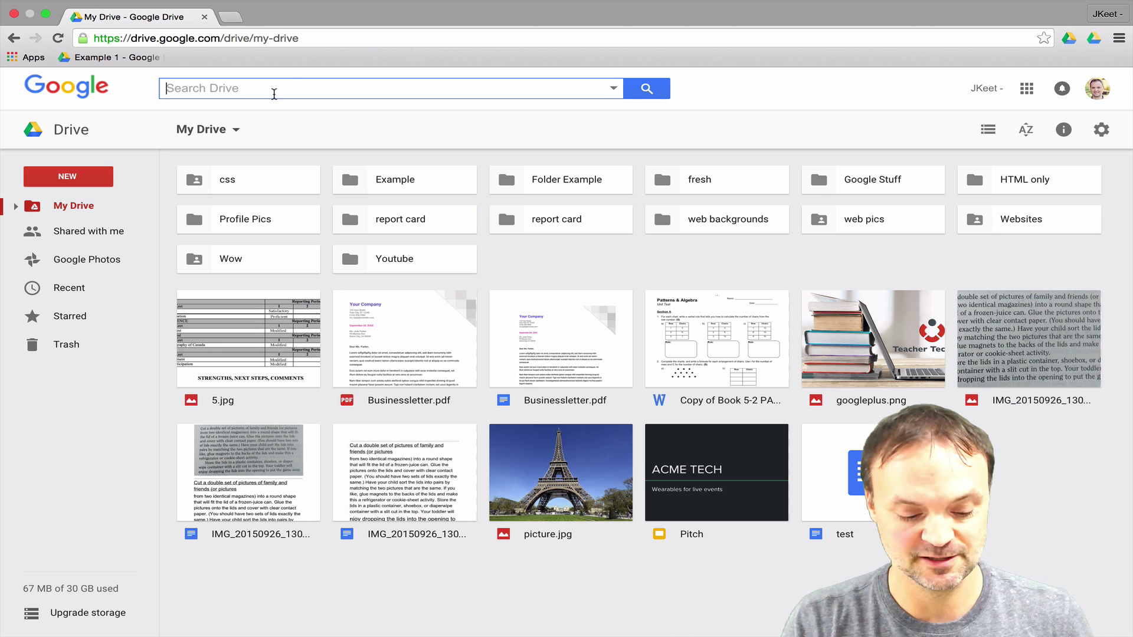
type("eiffel tower")
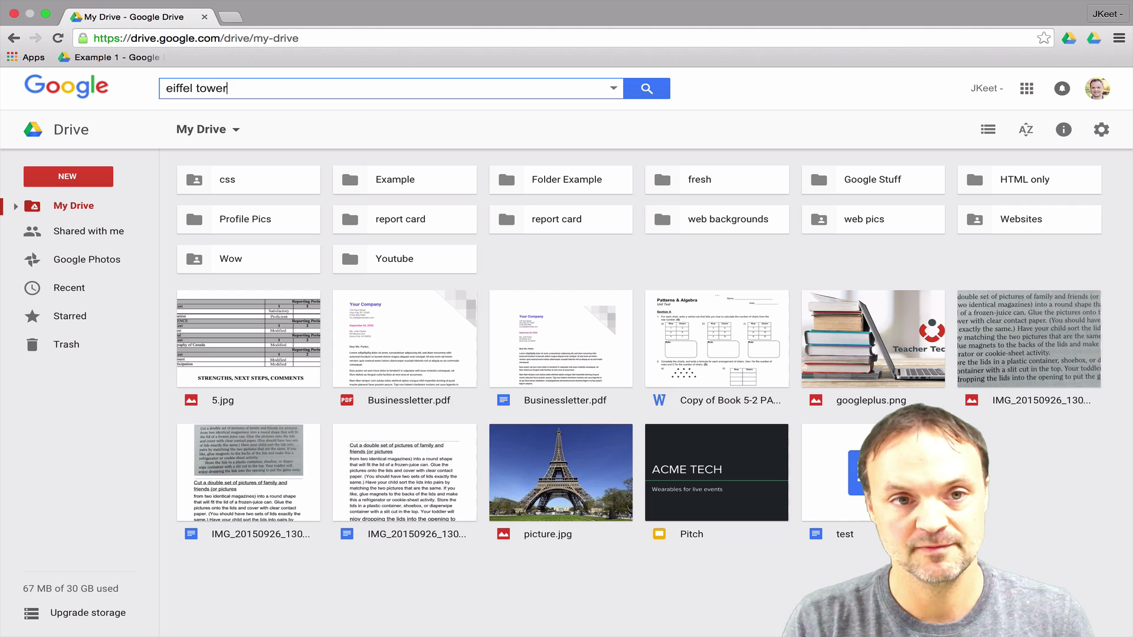
key("Return")
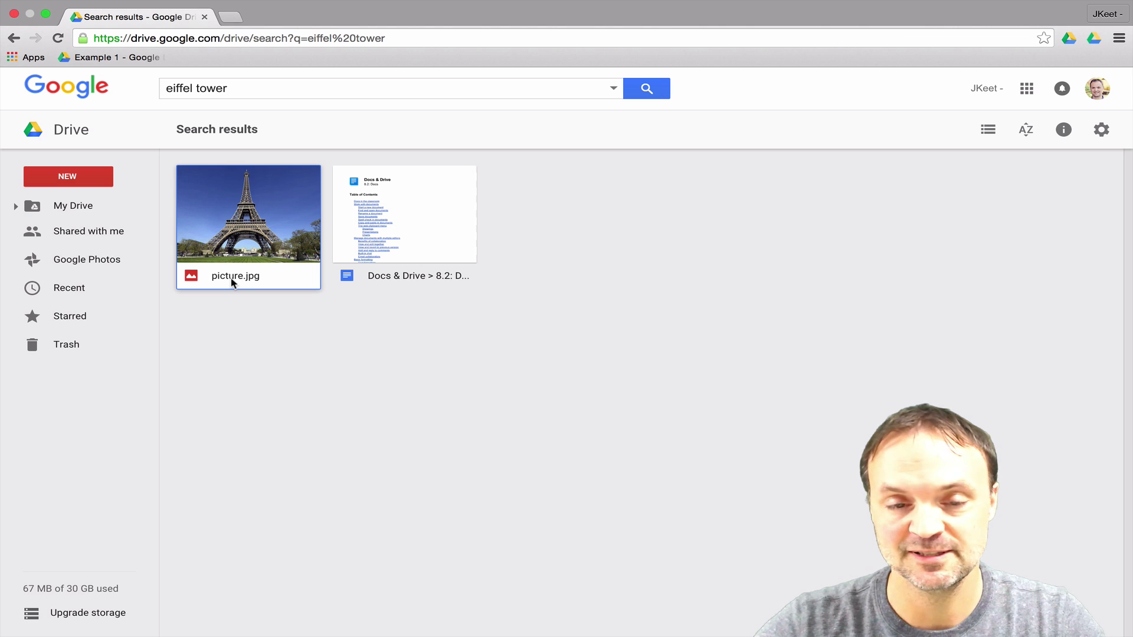
left_click(247, 181)
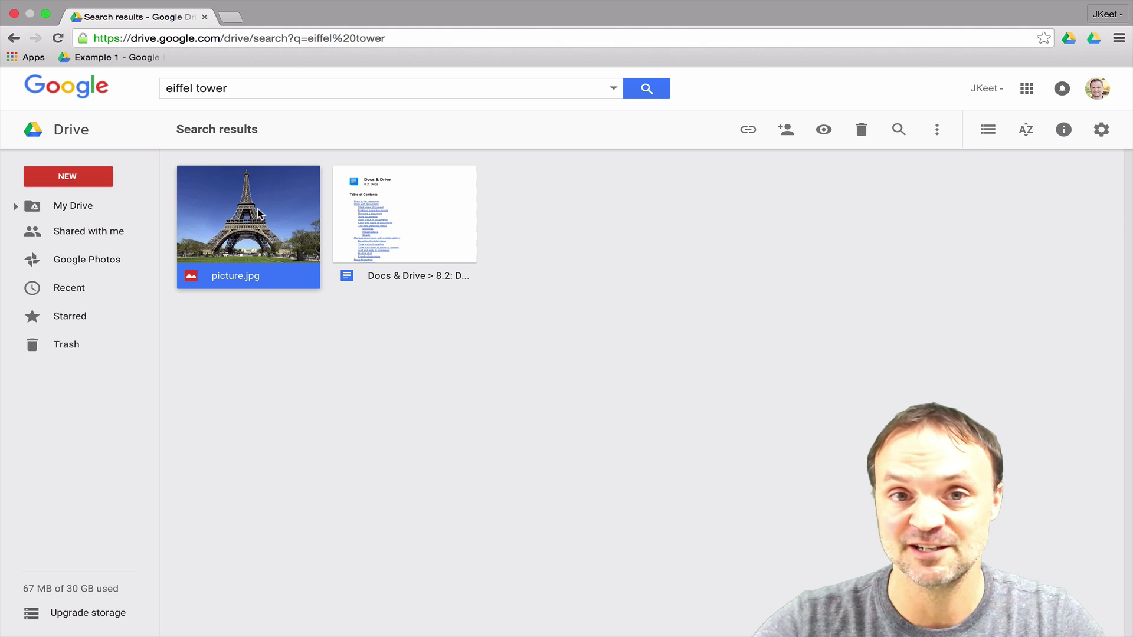
Return to My Drive and drag Businessletter.pdf onto the Example folder
left_click(73, 206)
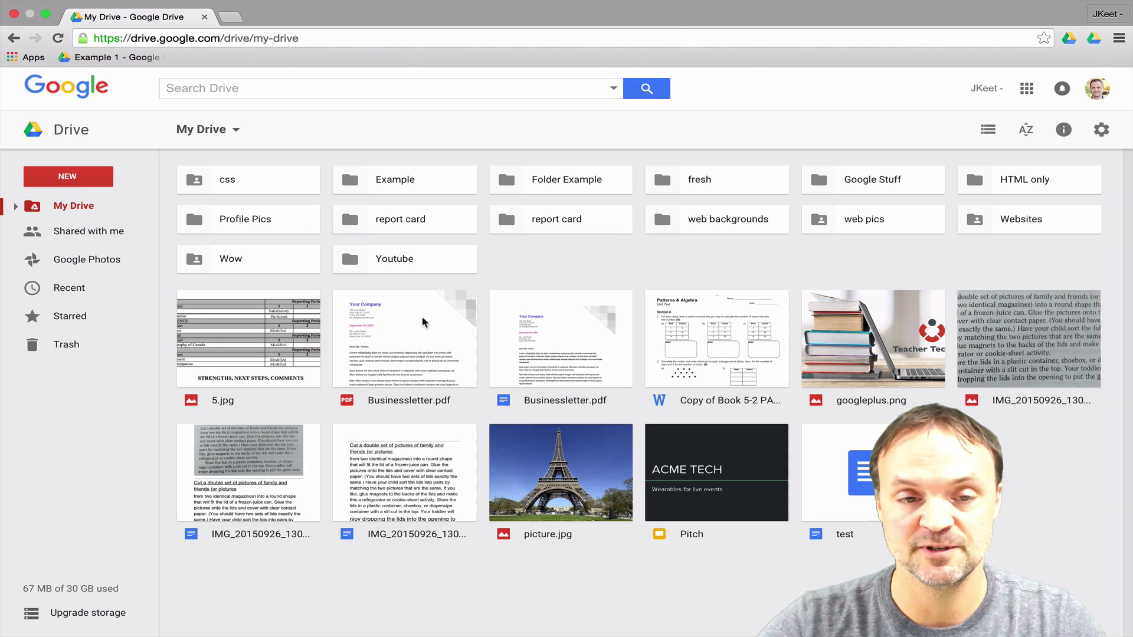
left_click_drag(413, 312, 395, 172)
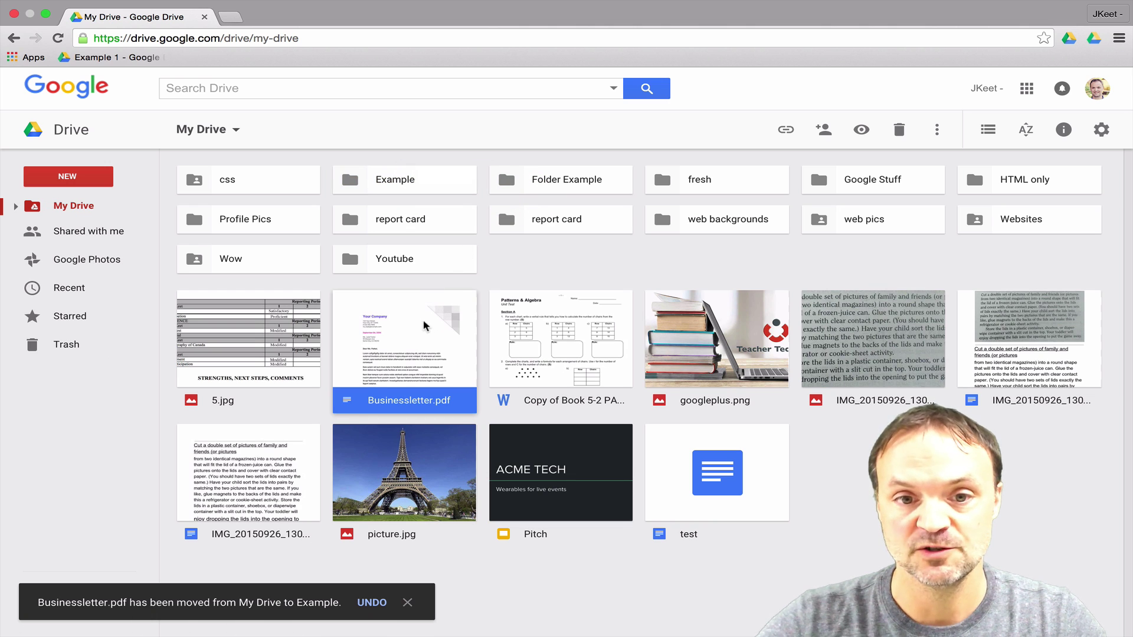
Use Move to... on the remaining Businessletter.pdf and pick Example as the destination
right_click(416, 318)
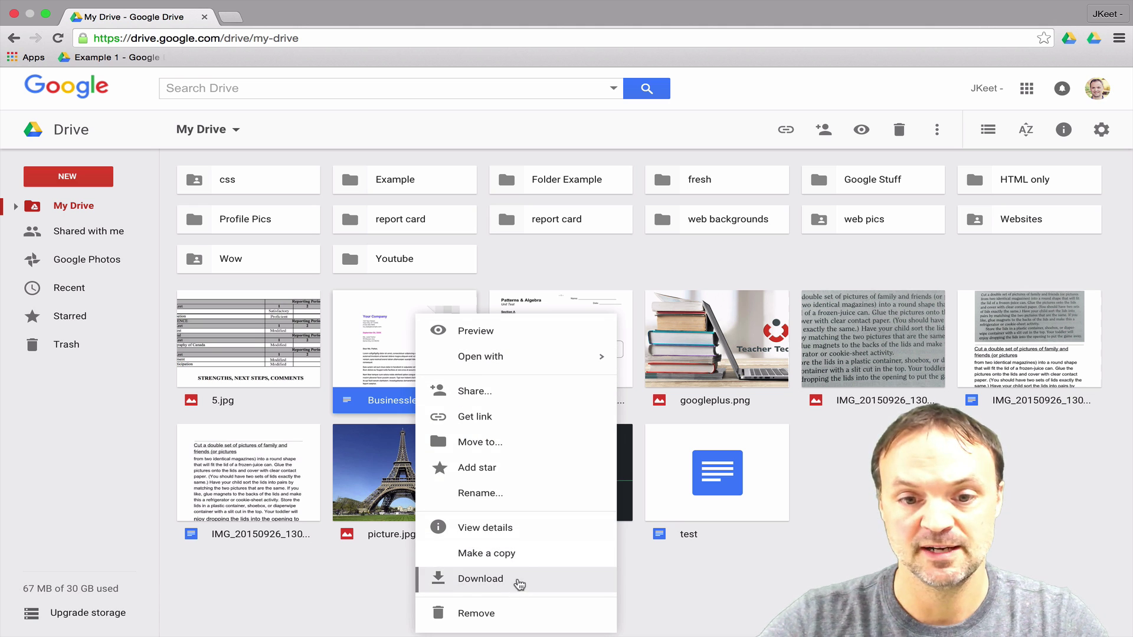
left_click(527, 442)
scroll(554, 329, "down", 1)
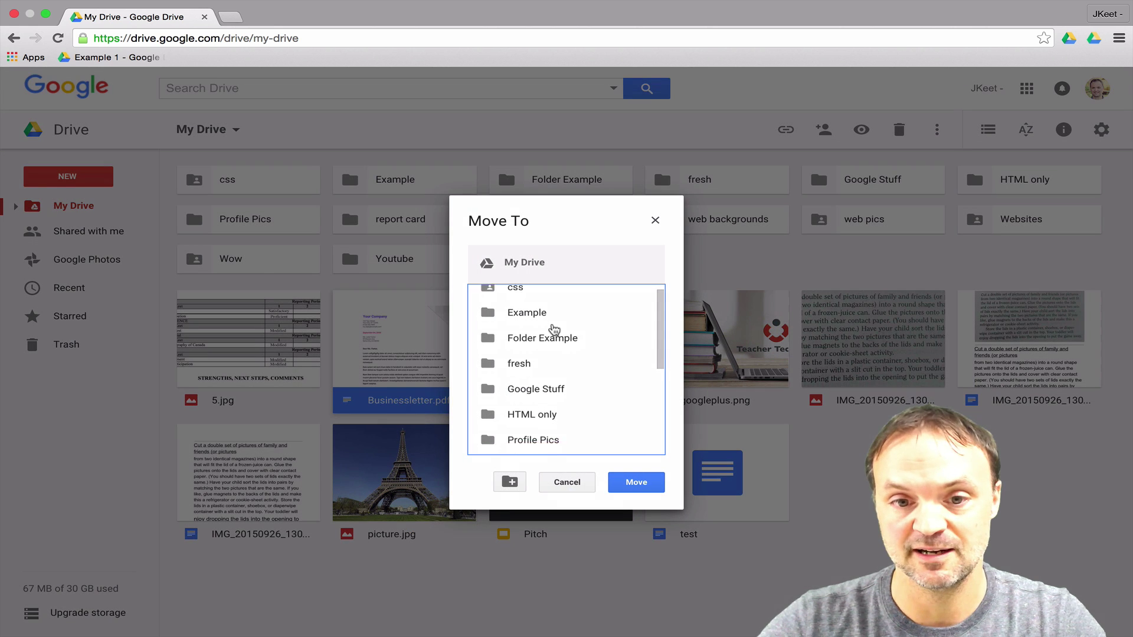
scroll(553, 330, "up", 1)
left_click(534, 324)
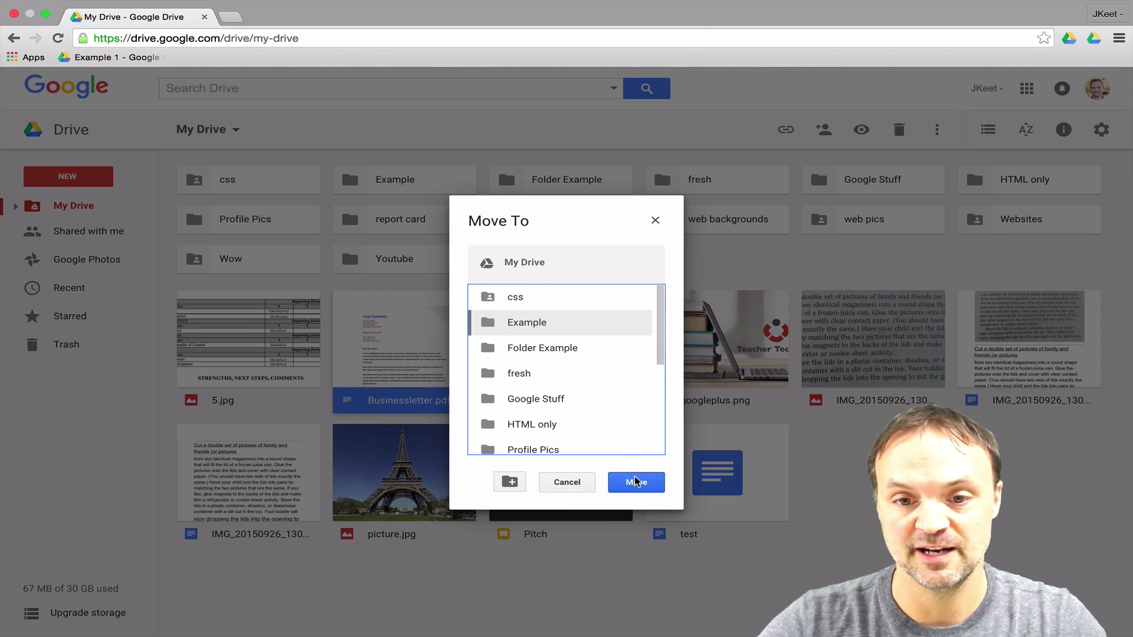
Confirm the move into Example, then select googleplus.png and open and close its More actions menu
left_click(636, 482)
left_click(559, 269)
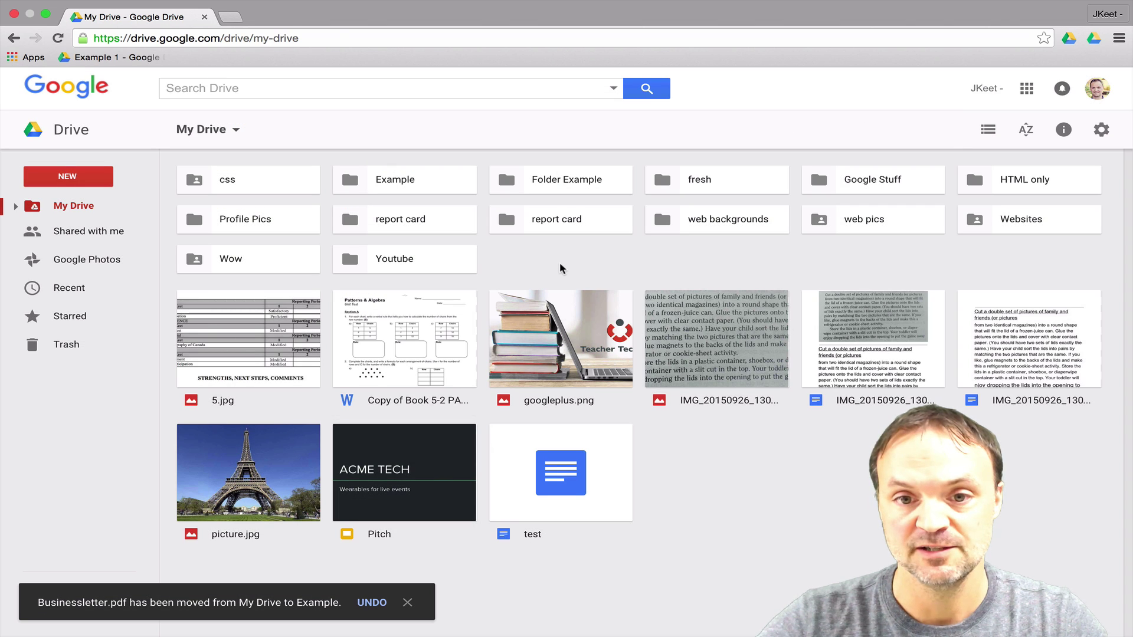
left_click(590, 324)
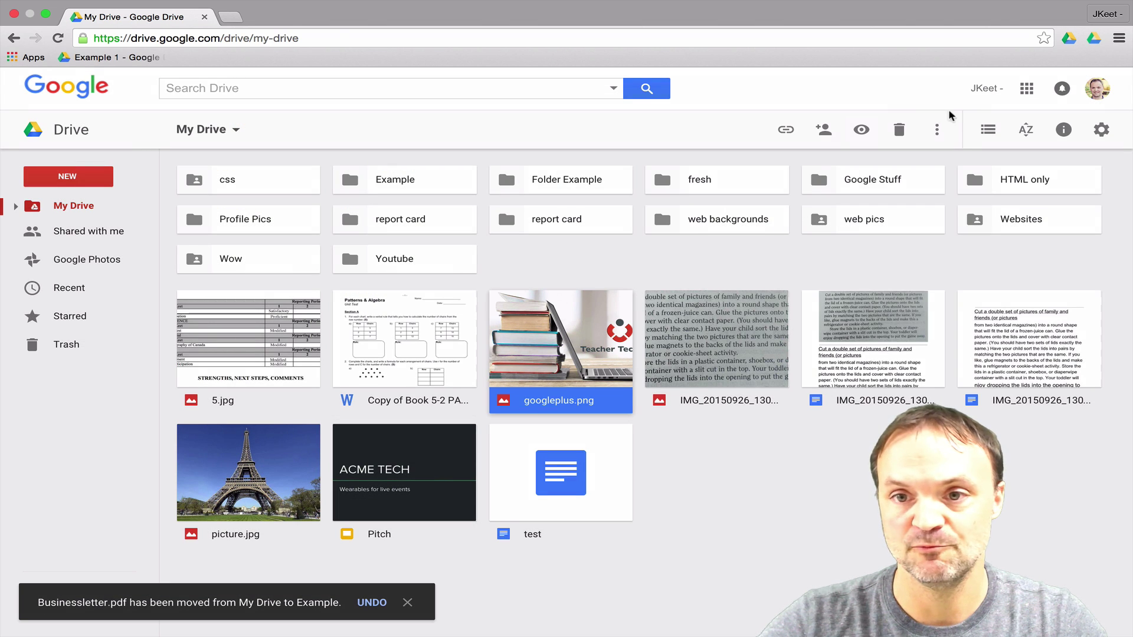
left_click(938, 130)
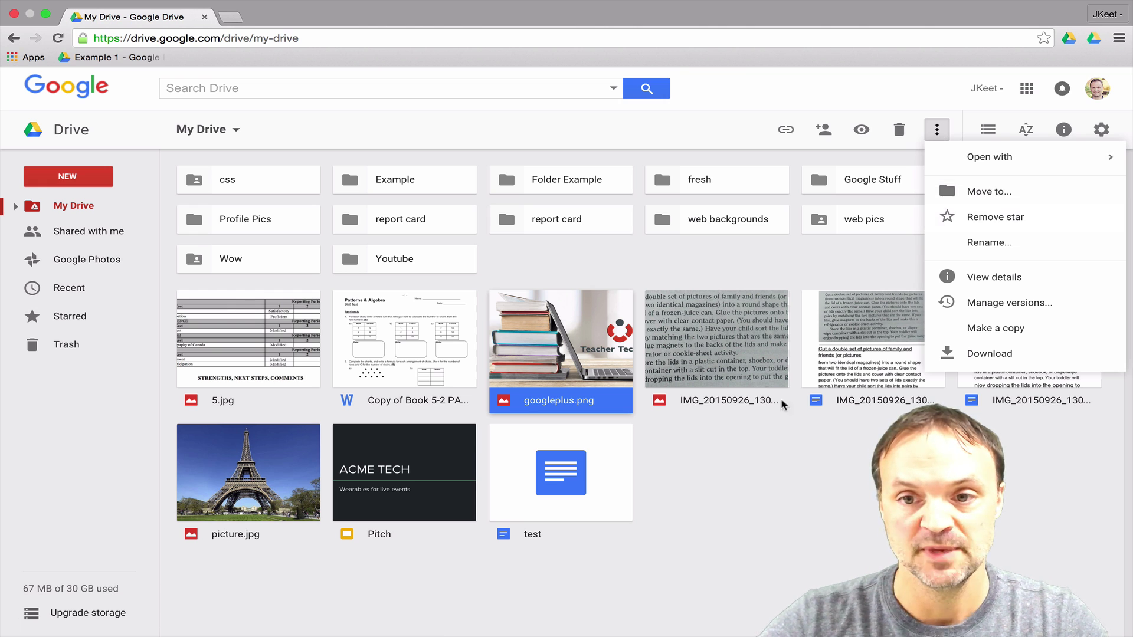
left_click(737, 481)
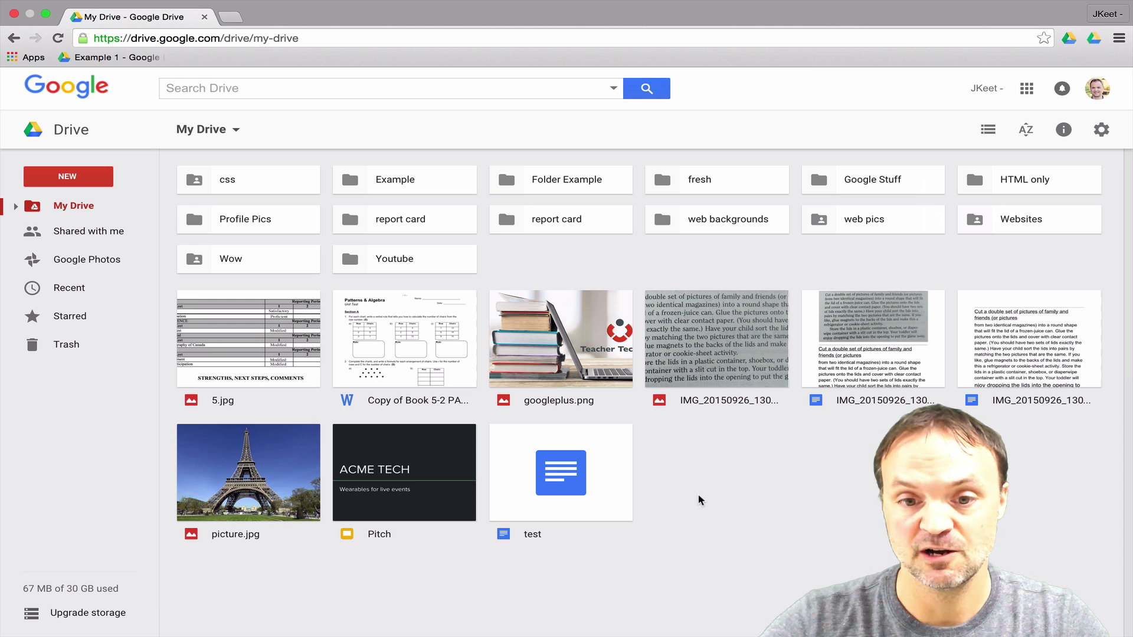
Duplicate googleplus.png with Make a copy, then clear the selection
left_click(593, 355)
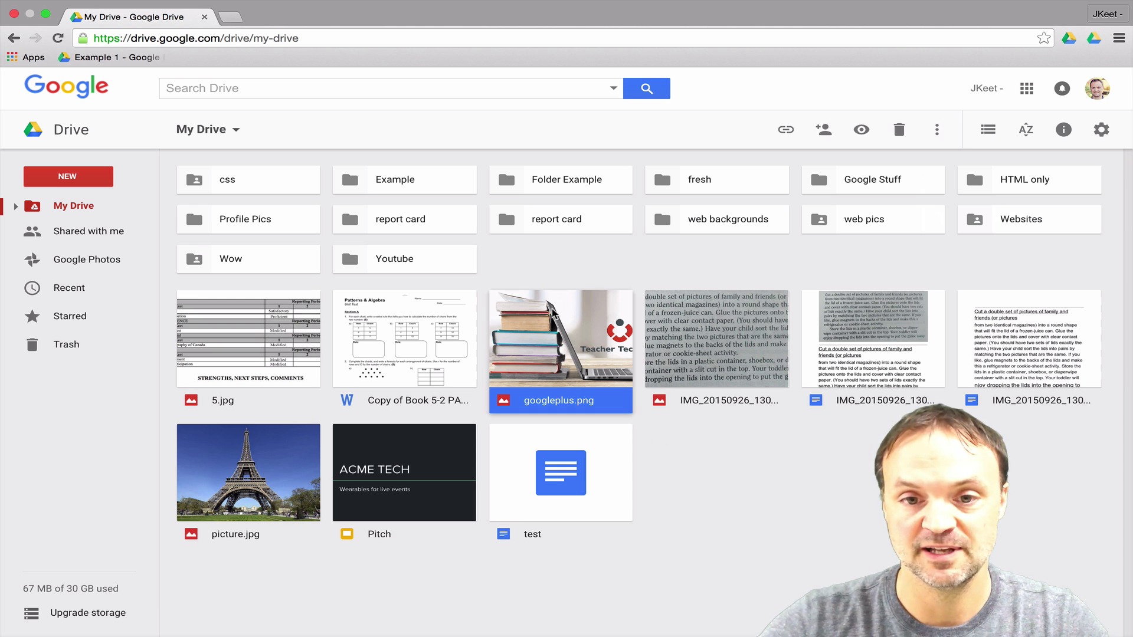
right_click(553, 313)
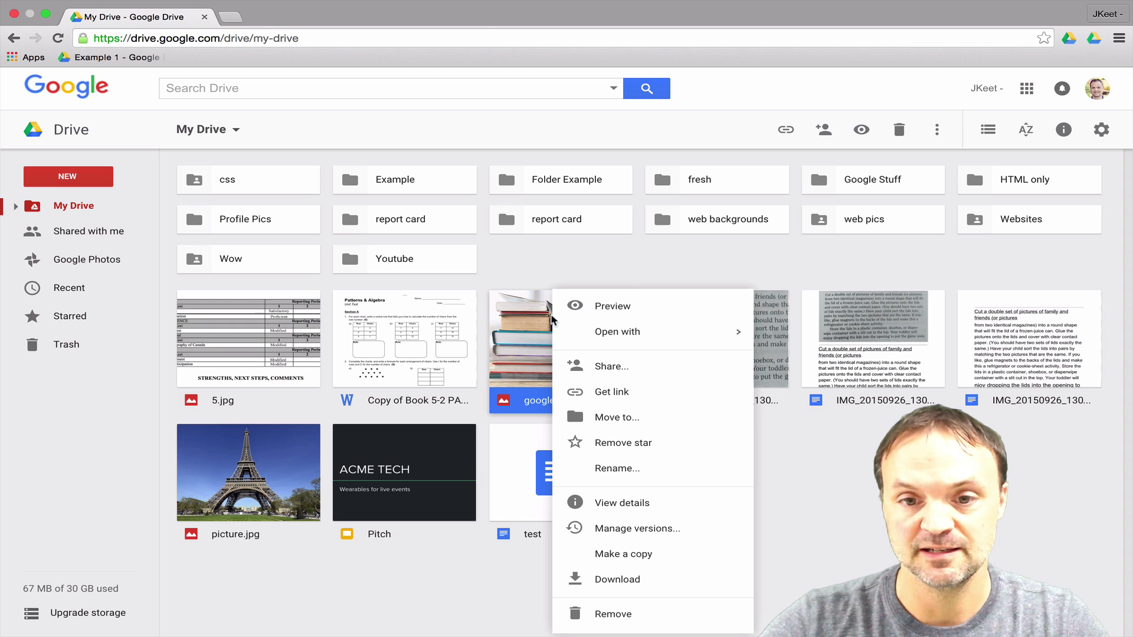
left_click(630, 554)
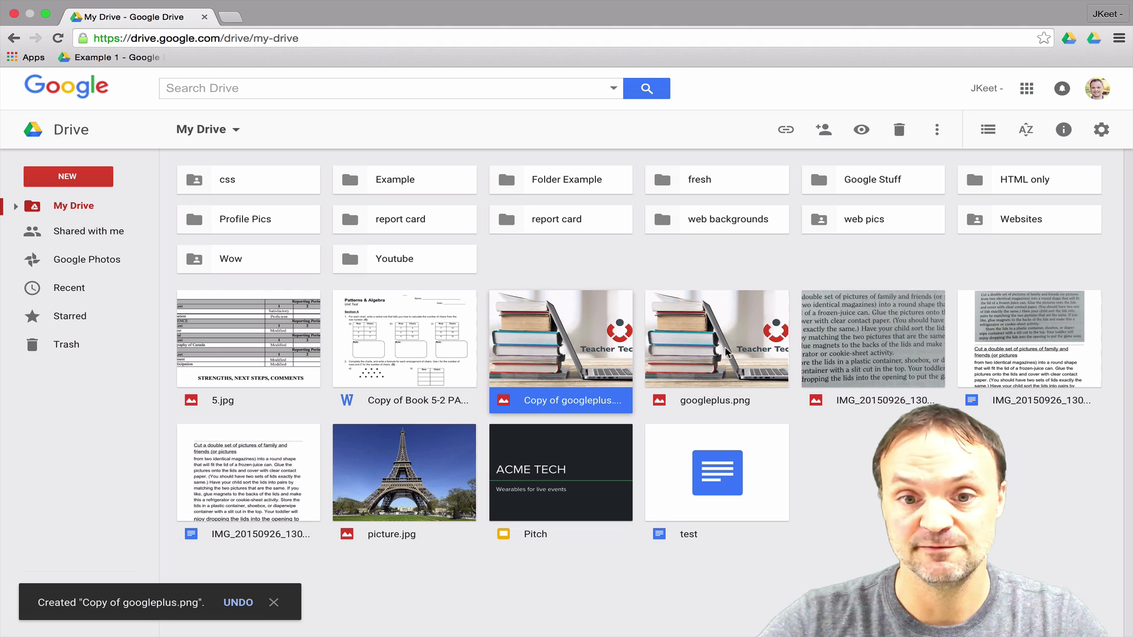
left_click(594, 265)
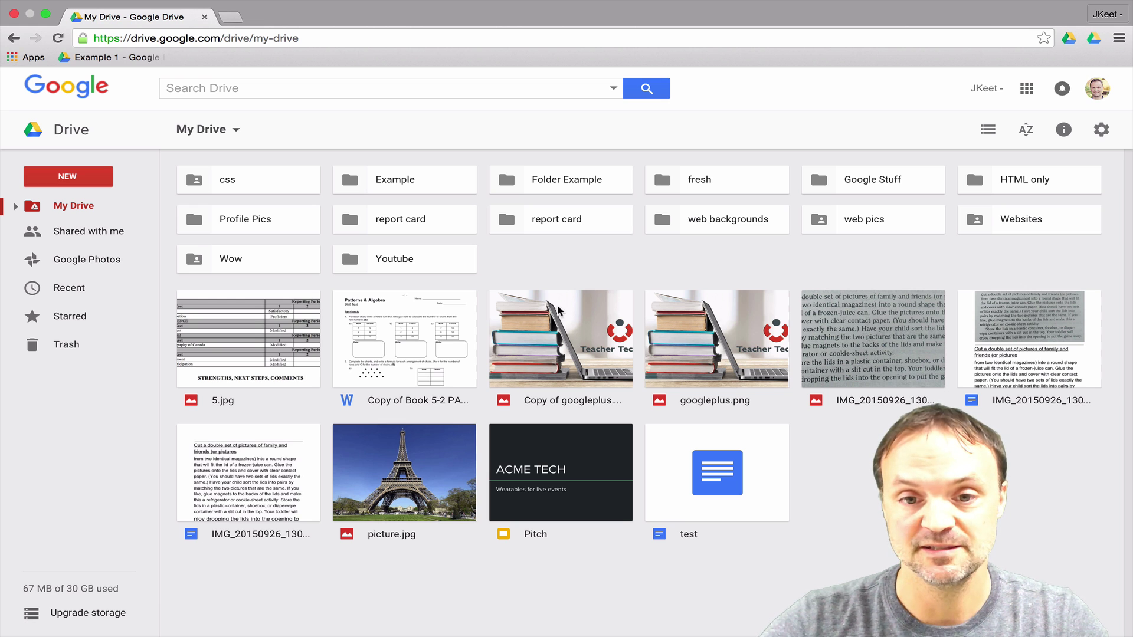
Add Copy of googleplus.png to the Example folder via the Shift+Z Add To picker
left_click(537, 336)
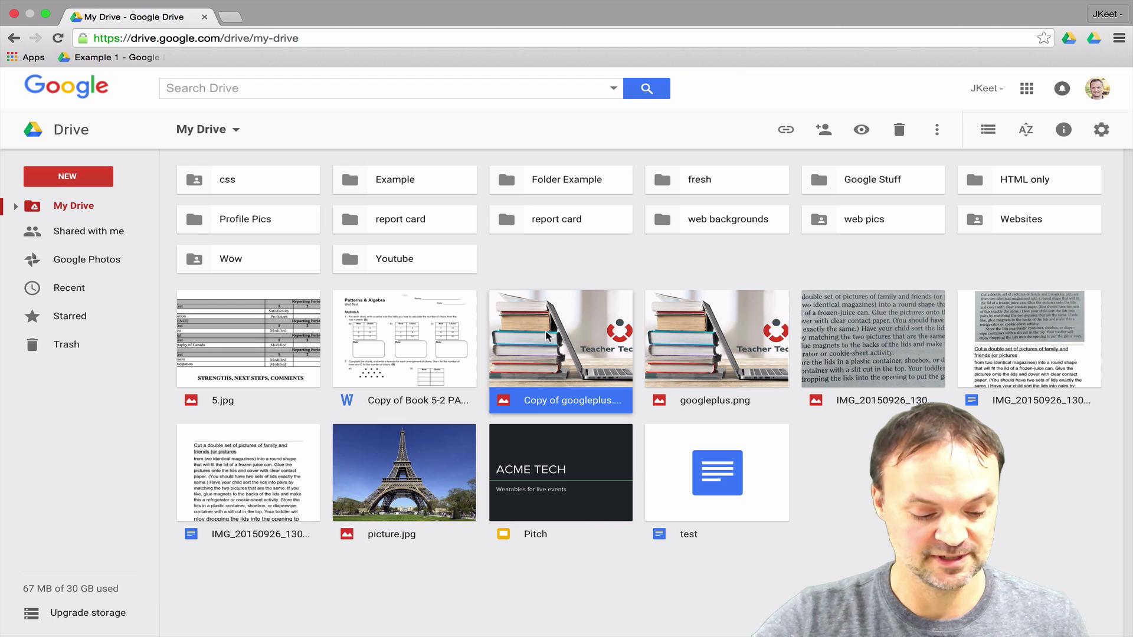
left_click(545, 331)
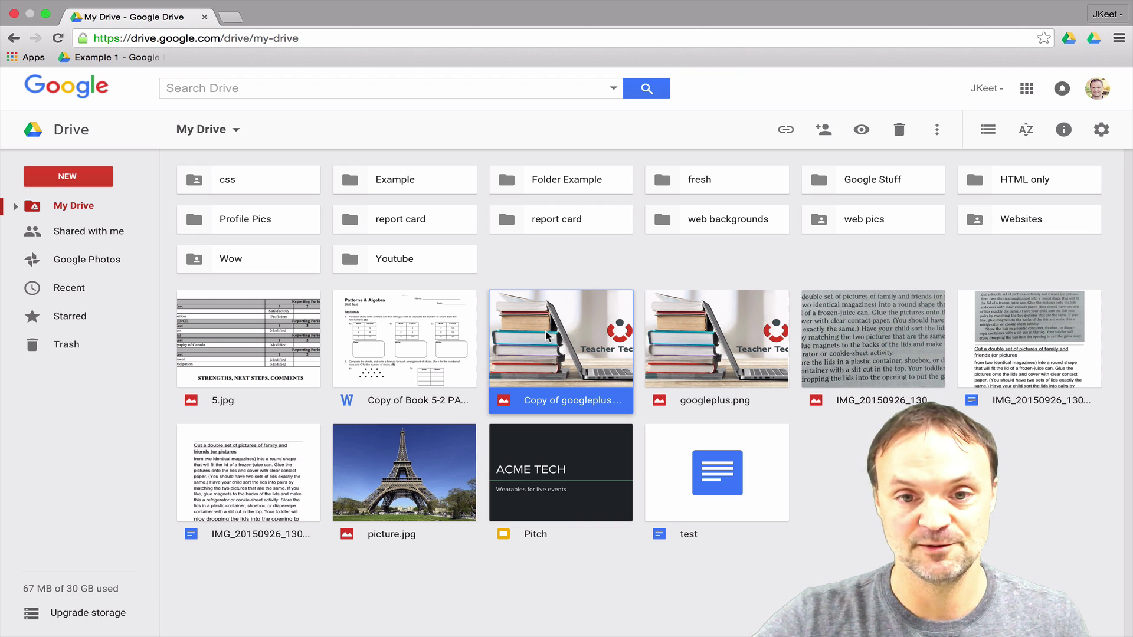
key("shift+z")
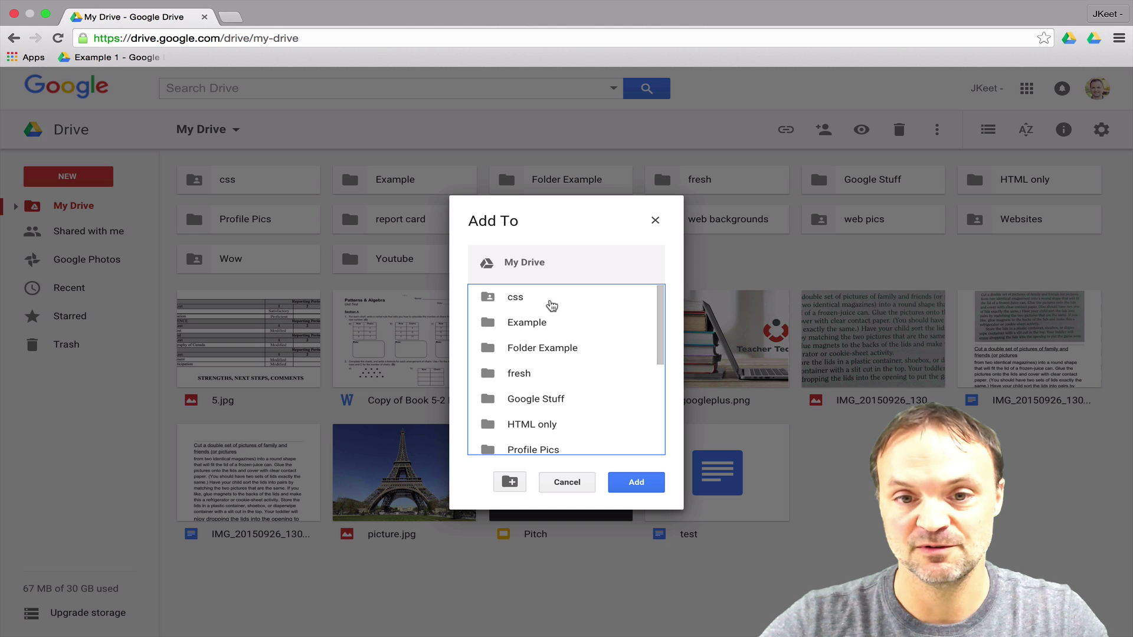
left_click(531, 324)
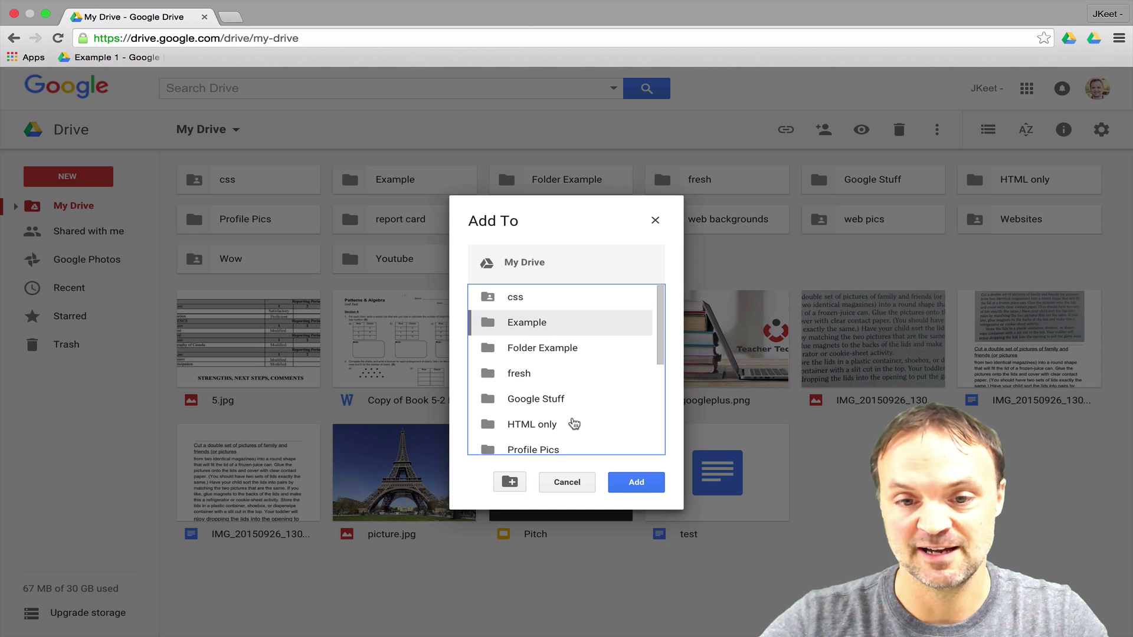
left_click(627, 484)
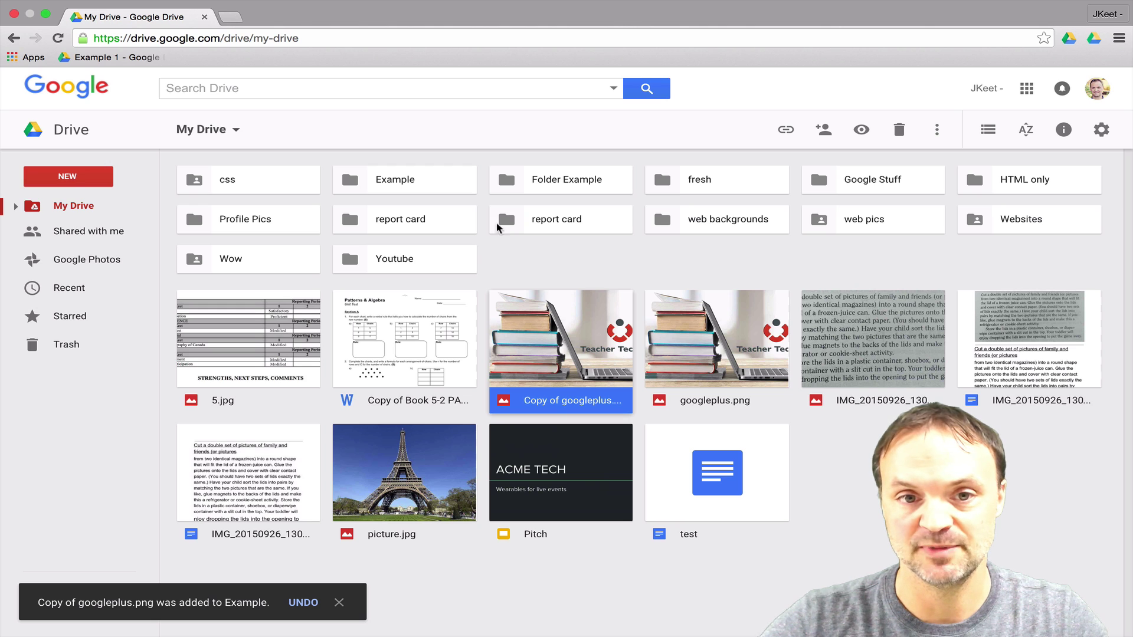
Open the Example folder, trash Copy of googleplus.png and go back to My Drive
double_click(419, 178)
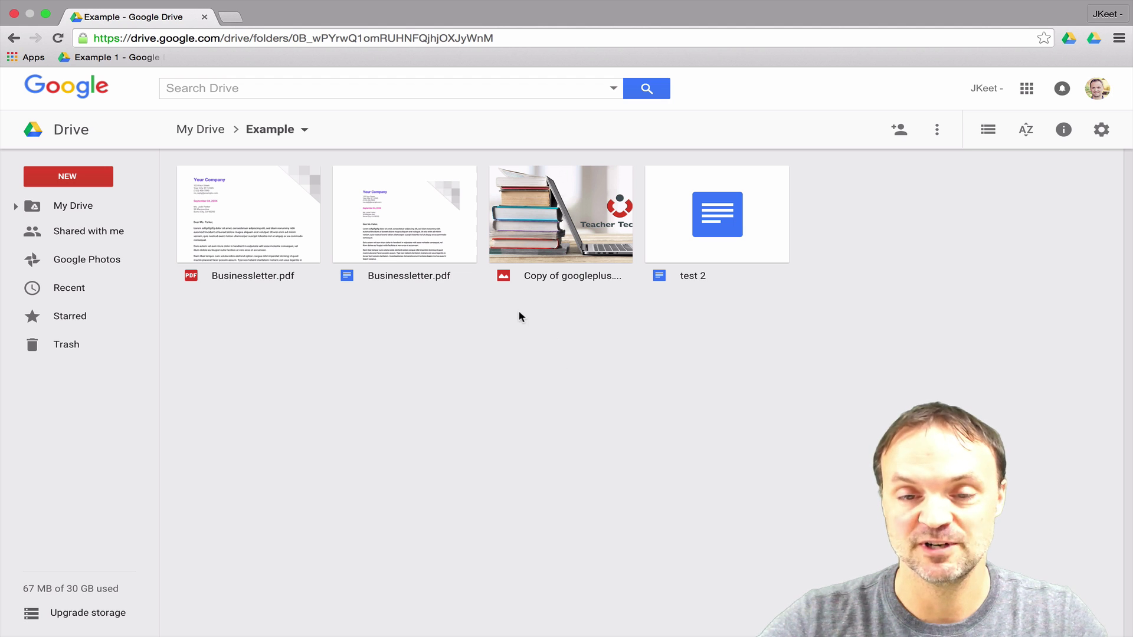
left_click(563, 243)
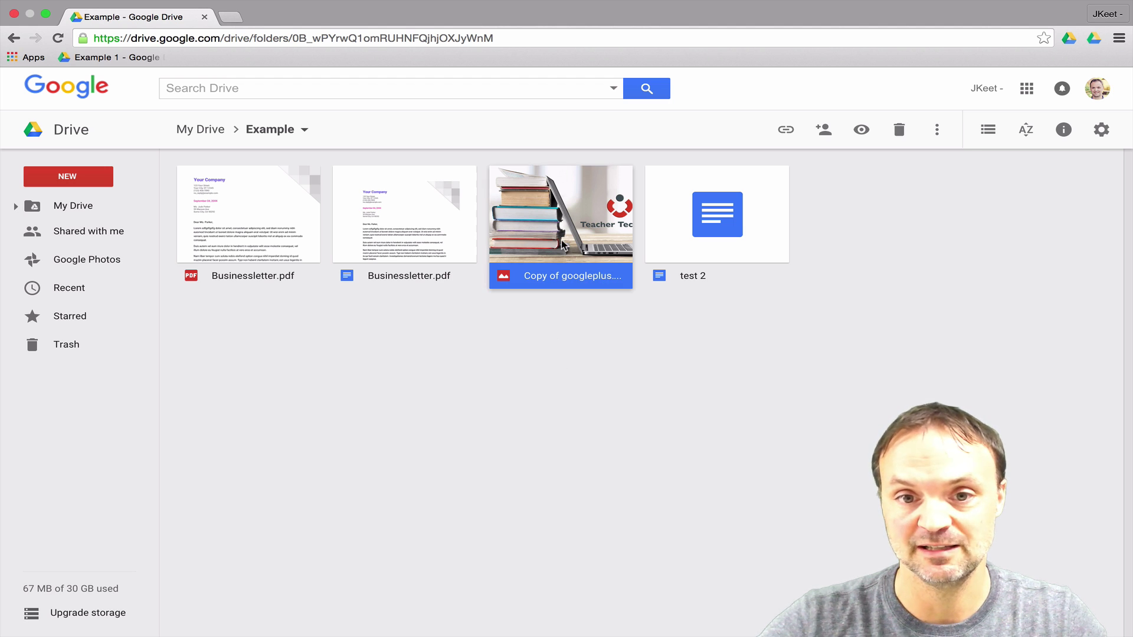
left_click(899, 129)
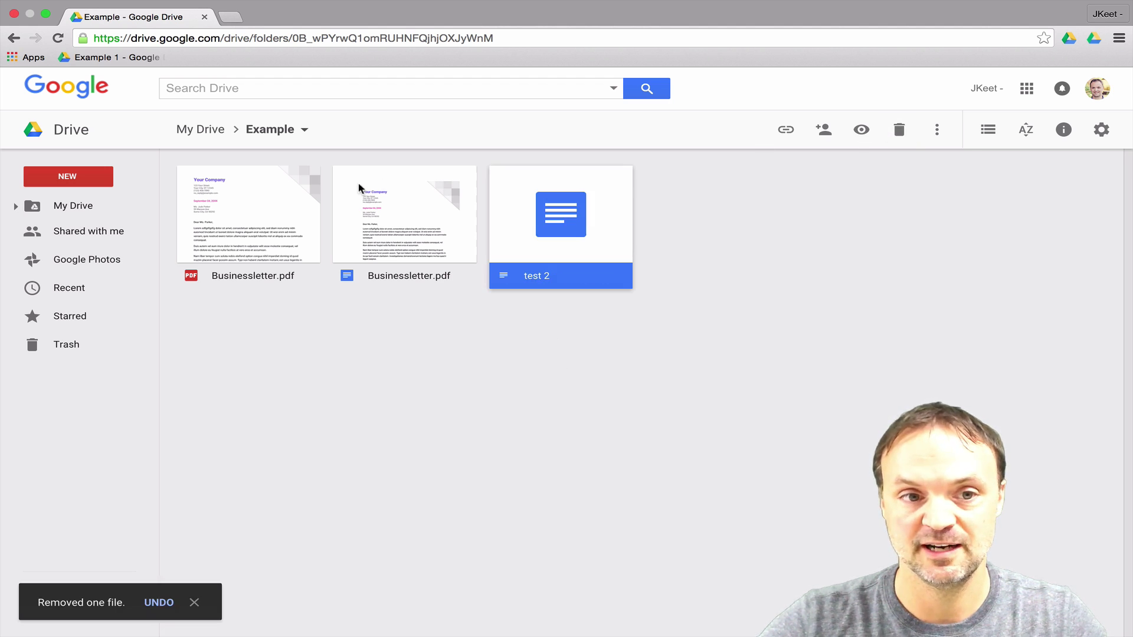
left_click(95, 207)
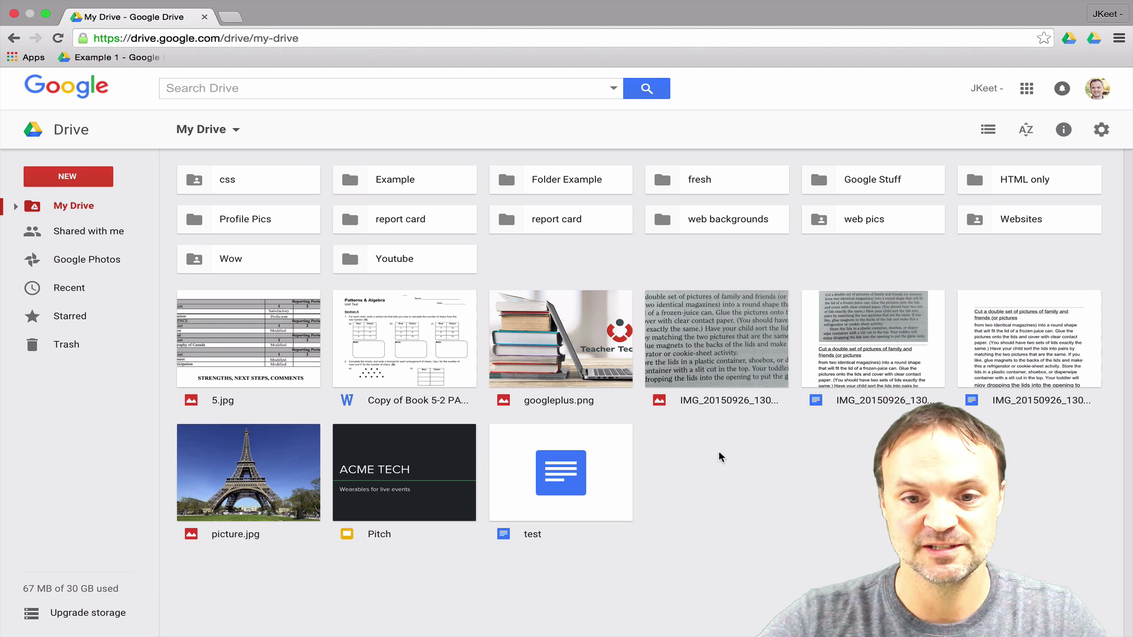
Select picture.jpg, dismiss the Add To picker, then Option-drag it onto the Example folder
left_click(242, 473)
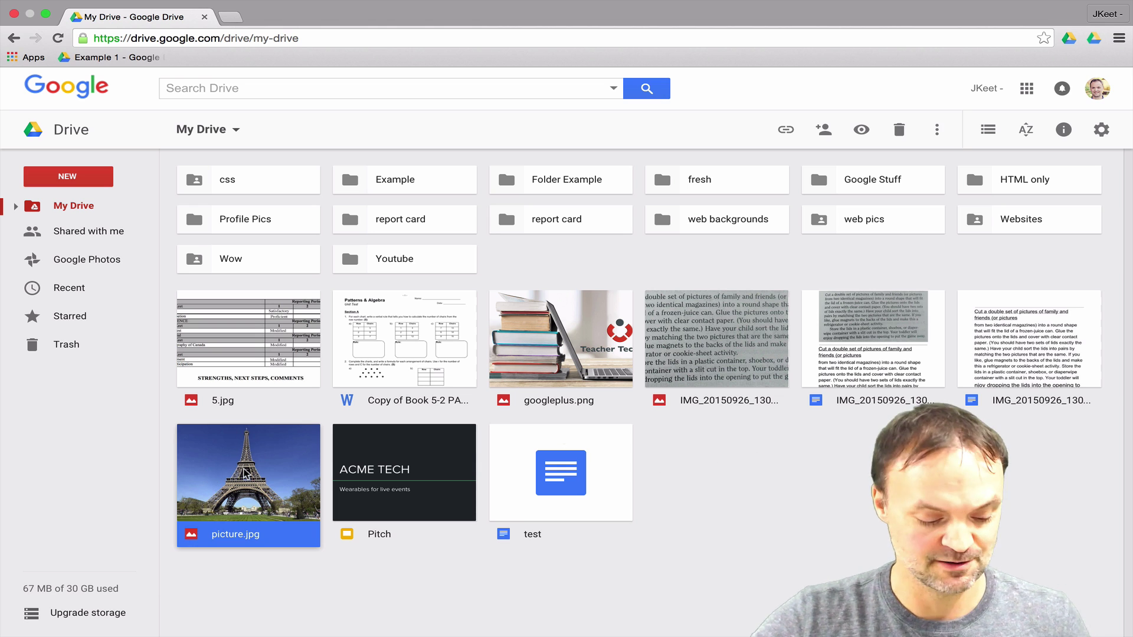
left_click_drag(244, 473, 248, 472)
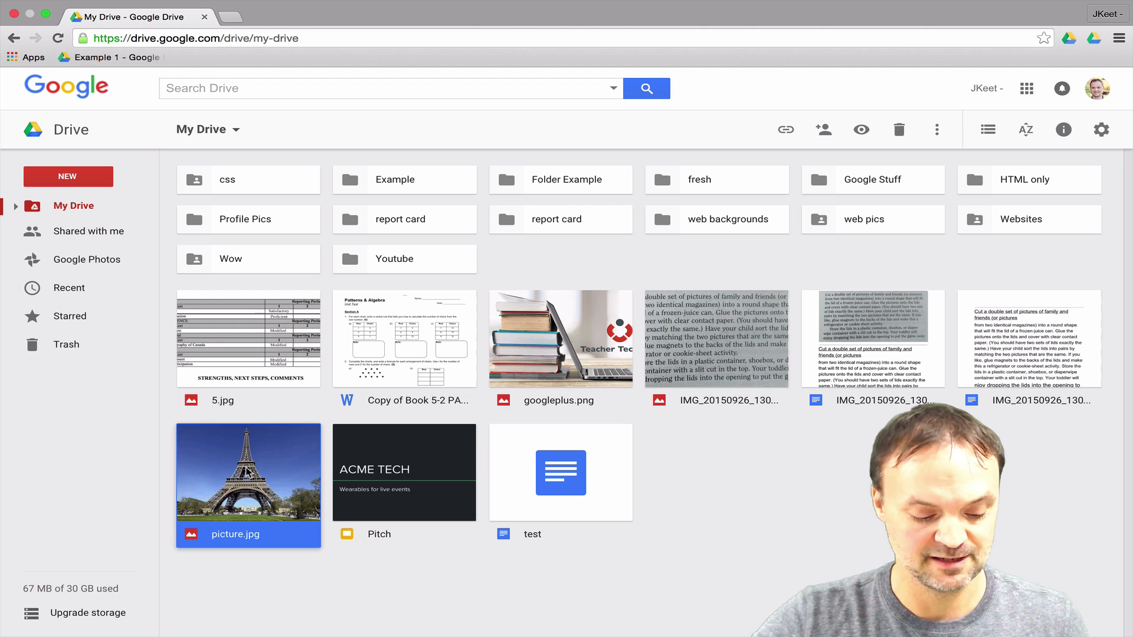
key("shift+z")
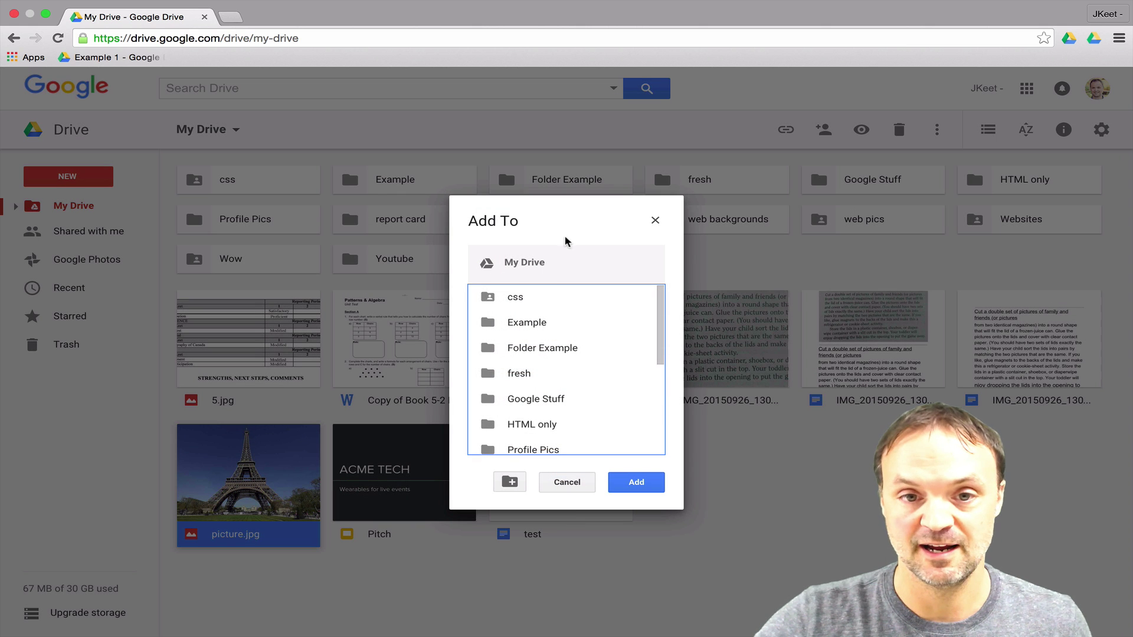
left_click(656, 220)
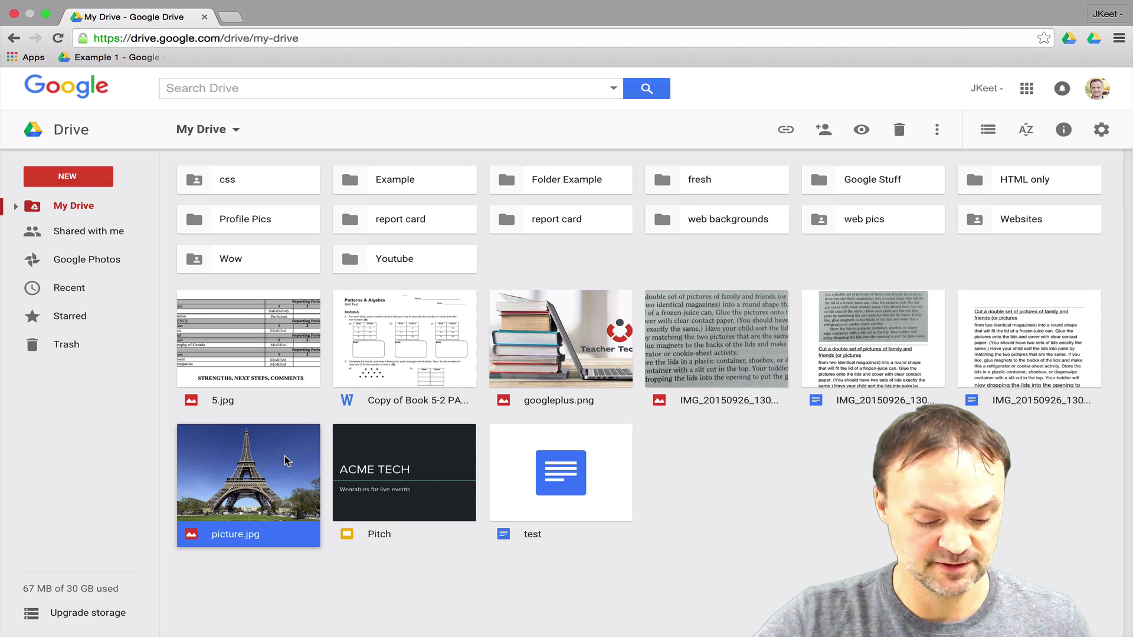
left_click_drag(285, 461, 377, 179)
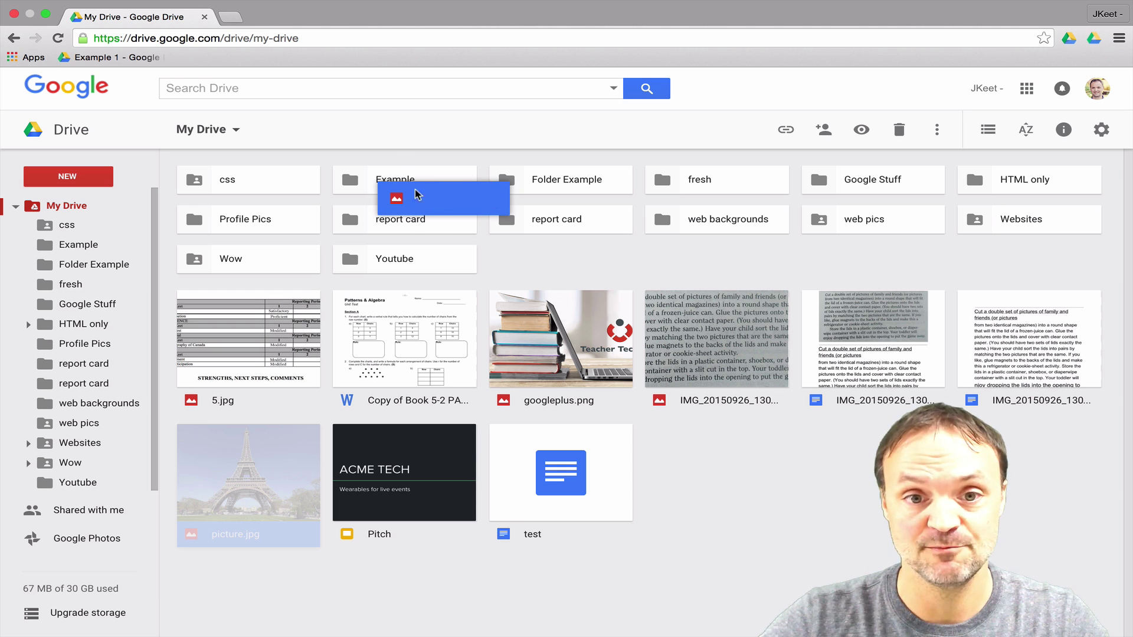
left_click(517, 257)
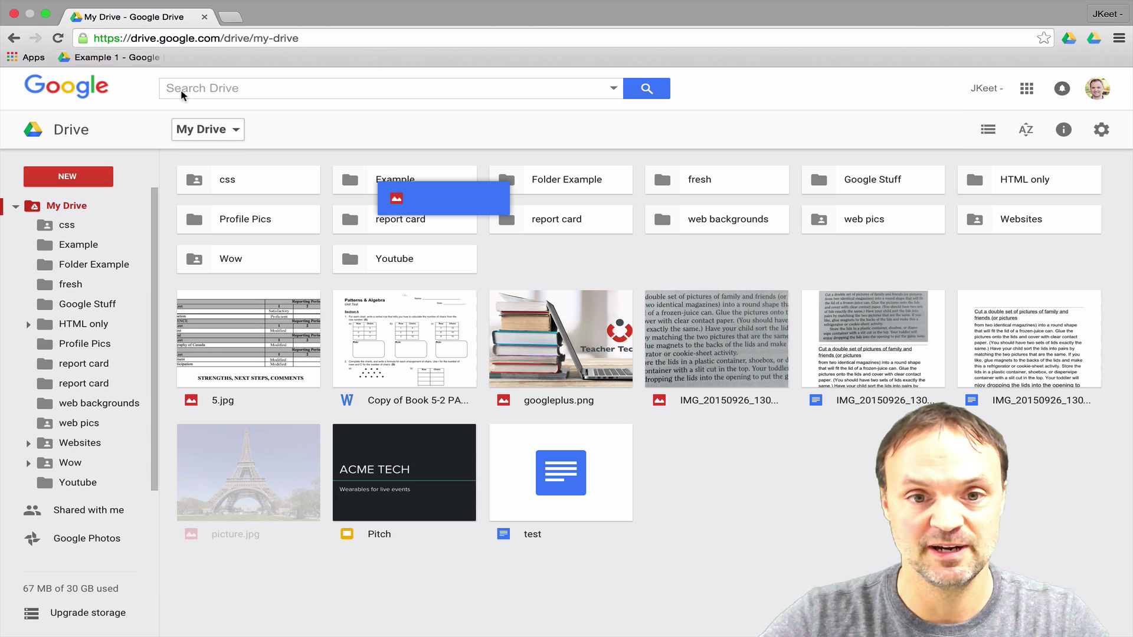
left_click(58, 38)
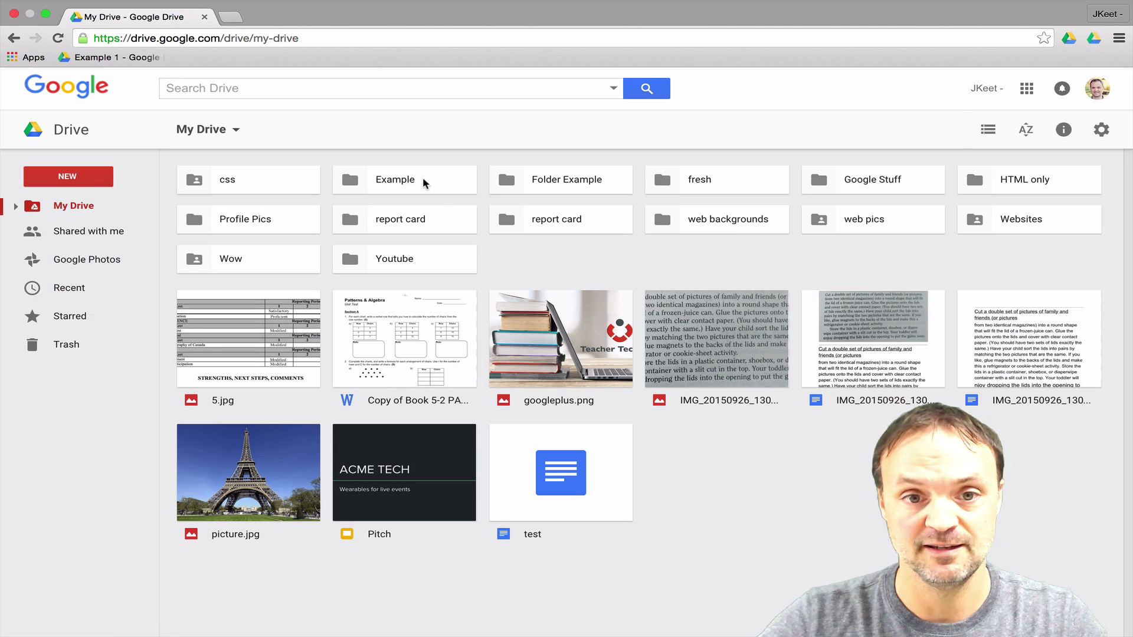
double_click(422, 181)
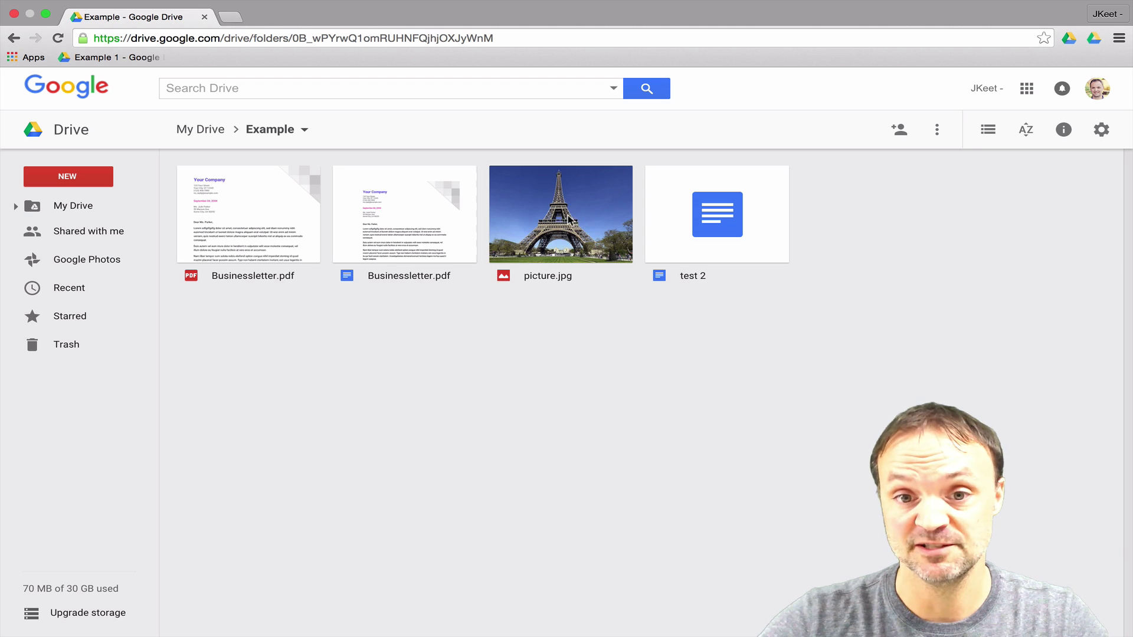
left_click(561, 223)
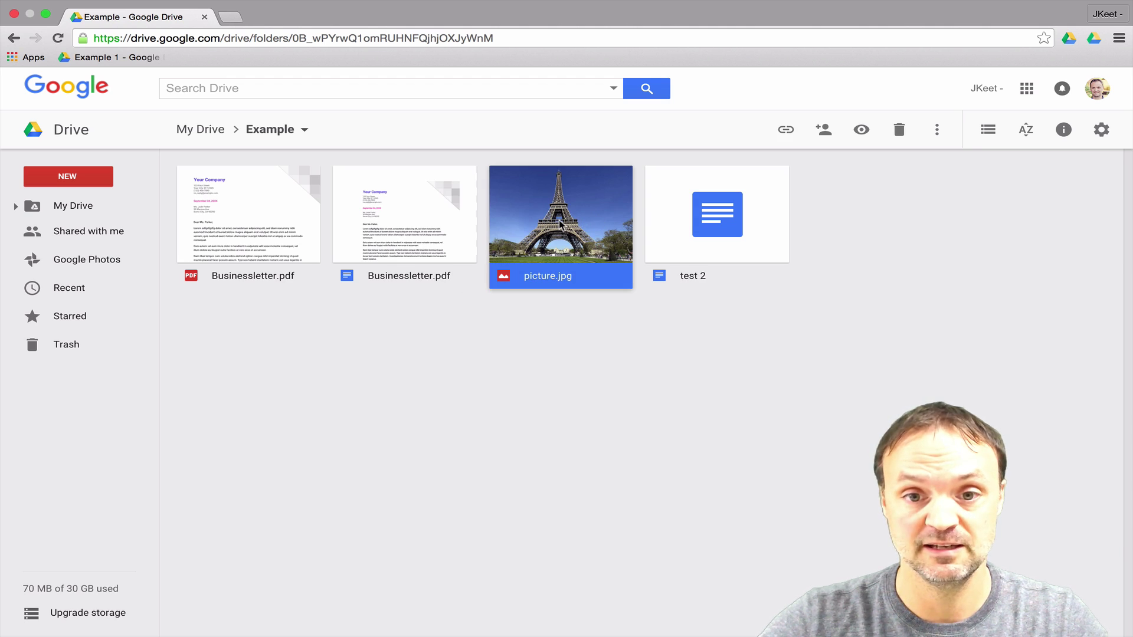
left_click(14, 39)
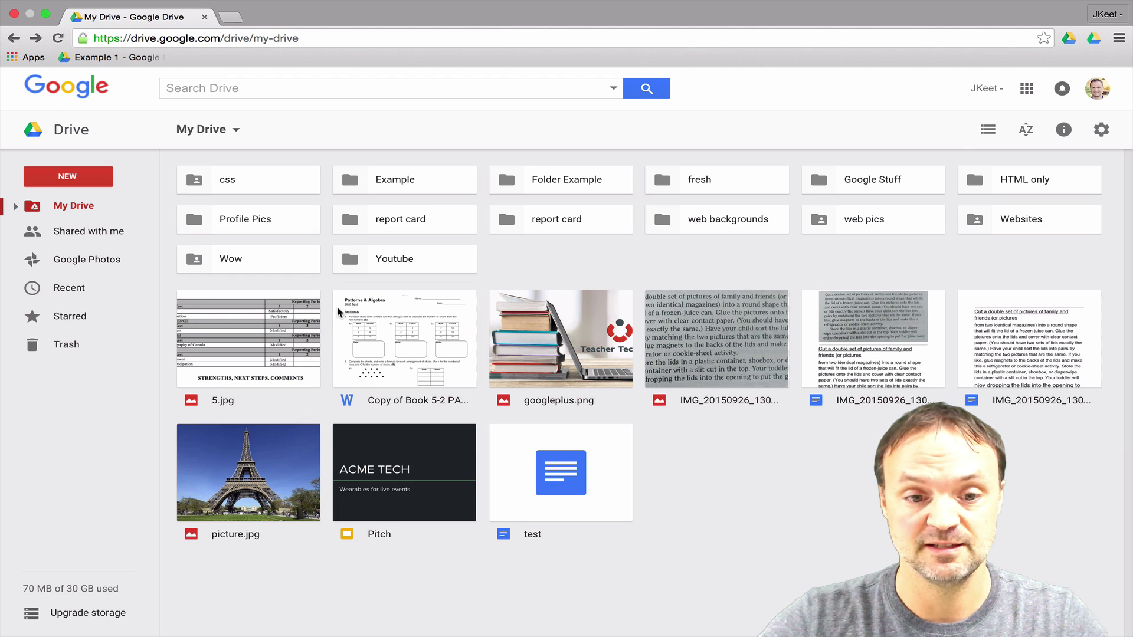